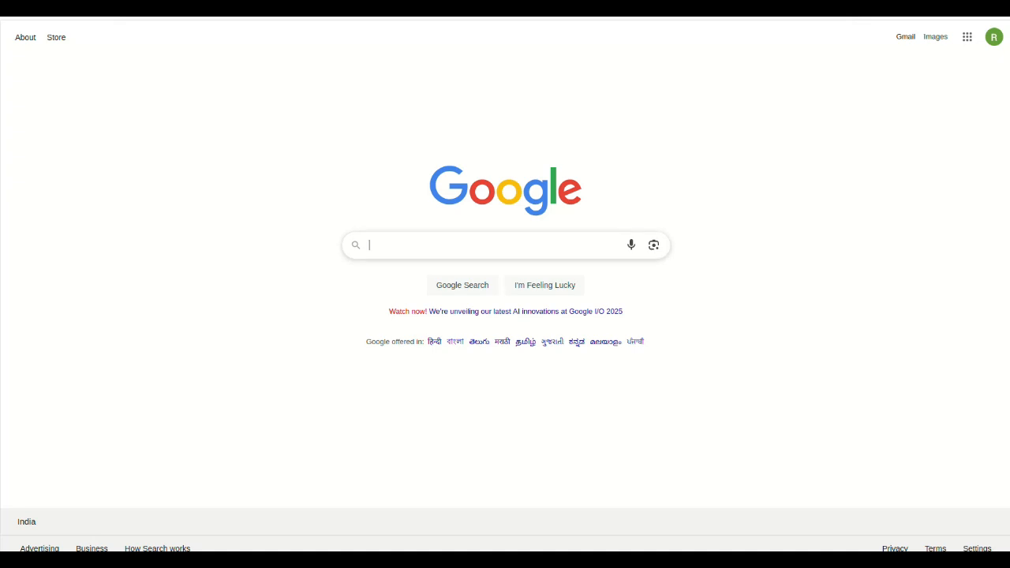
Run a Google search for 'KSMART'
{"action": "type", "text": "K"}
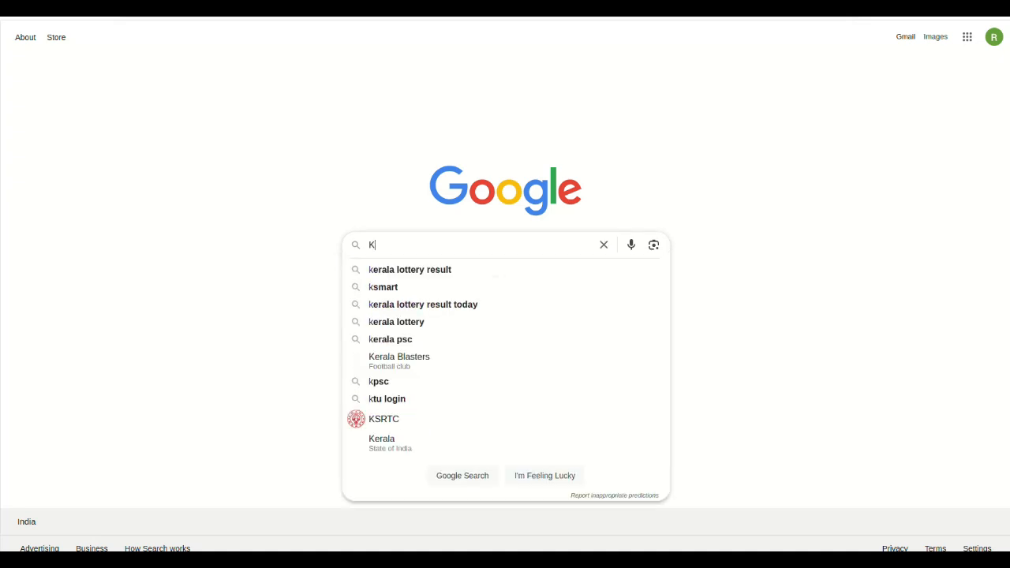
{"action": "type", "text": "SMART"}
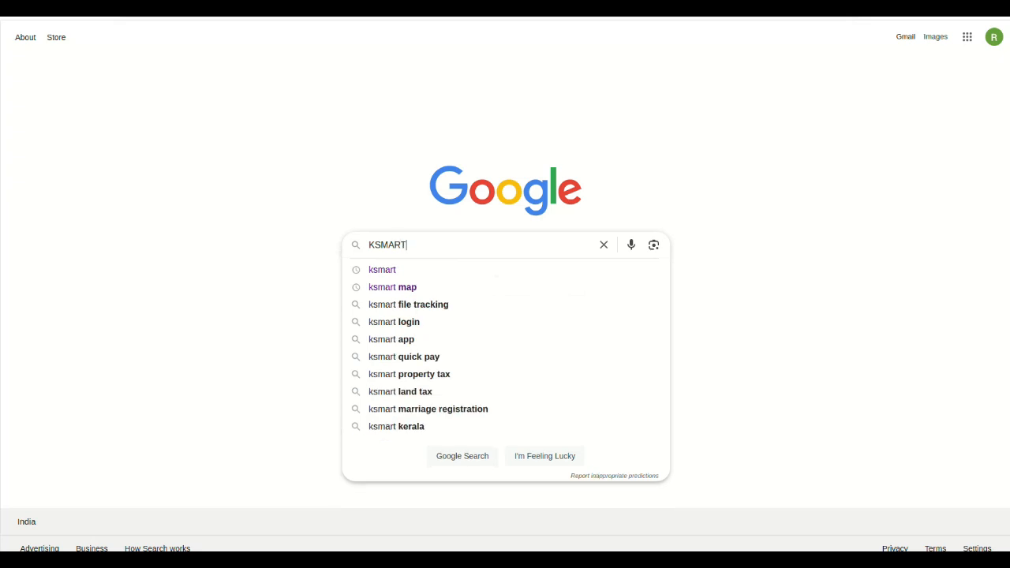
{"action": "key", "text": "Return"}
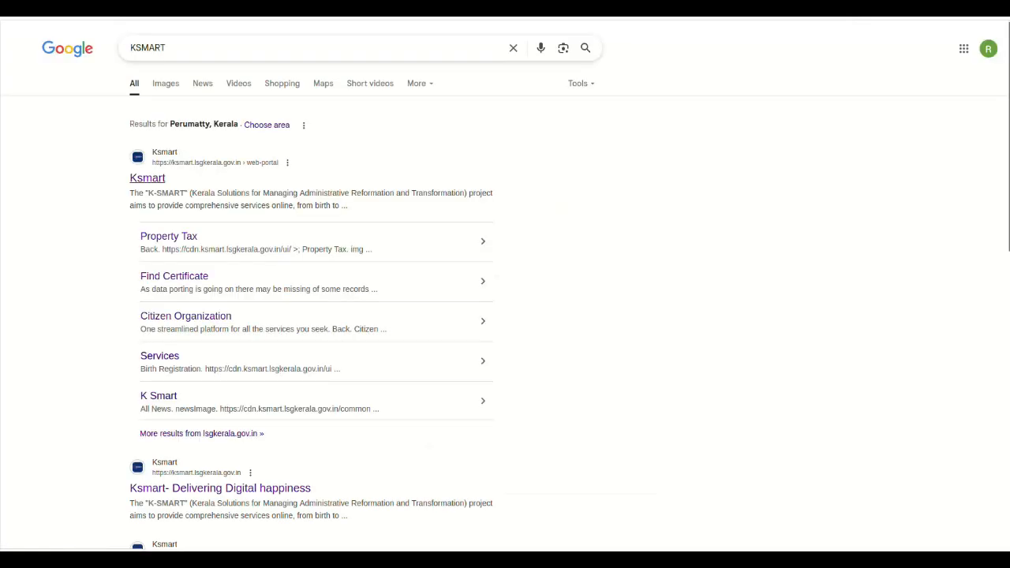
Open the official K-SMART portal from the results and go to Citizen Login
{"action": "left_click", "coordinate": [148, 178]}
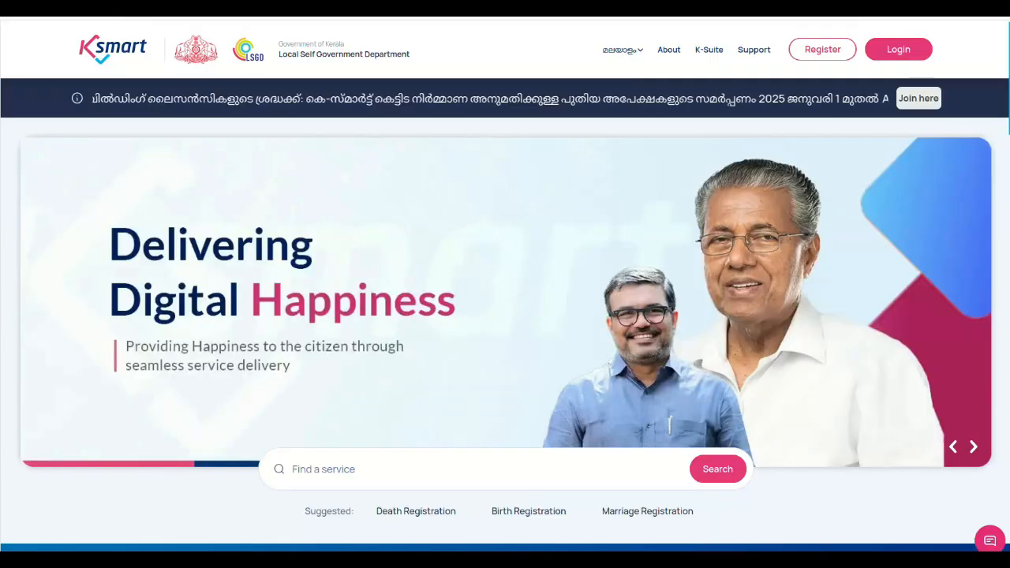
{"action": "left_click", "coordinate": [898, 49]}
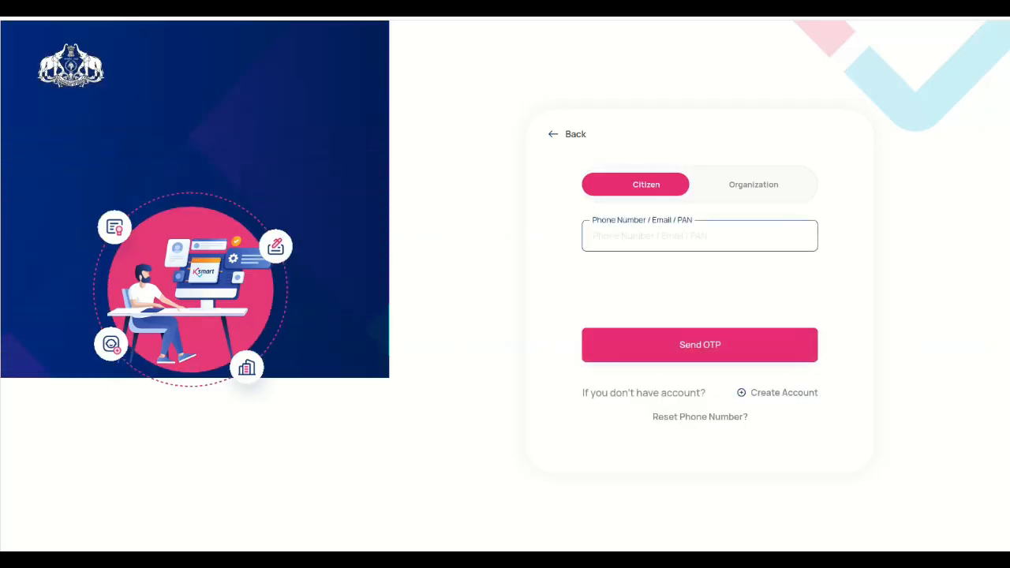
Log in as a citizen using the phone number and the OTP sent to it
{"action": "type", "text": "9048"}
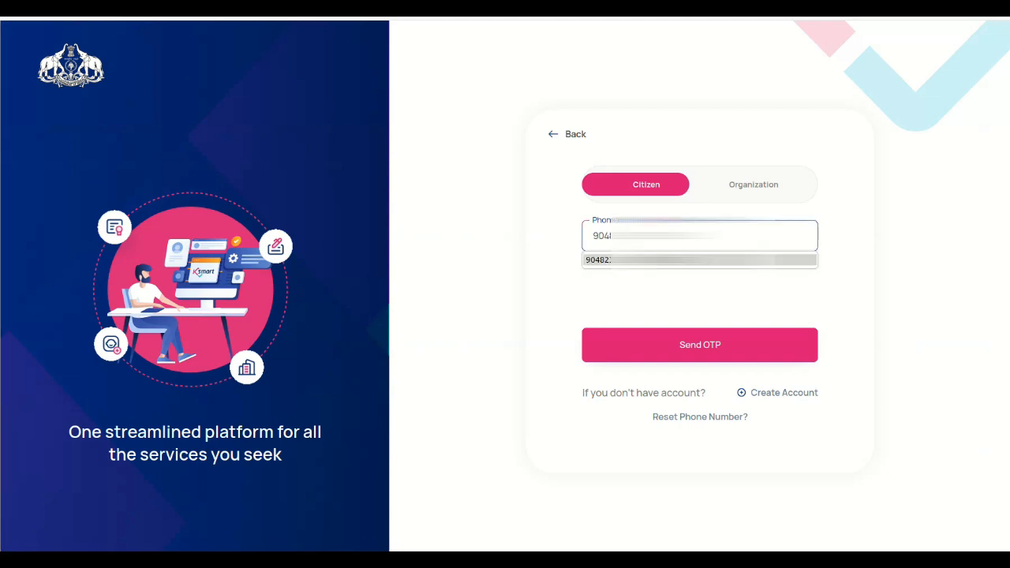
{"action": "left_click", "coordinate": [699, 345]}
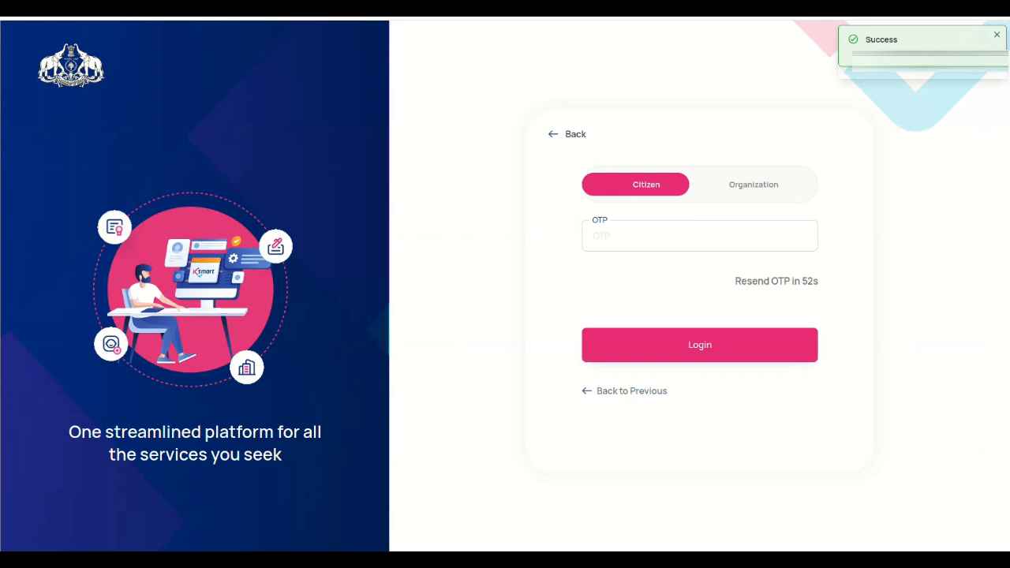
{"action": "left_click", "coordinate": [700, 236]}
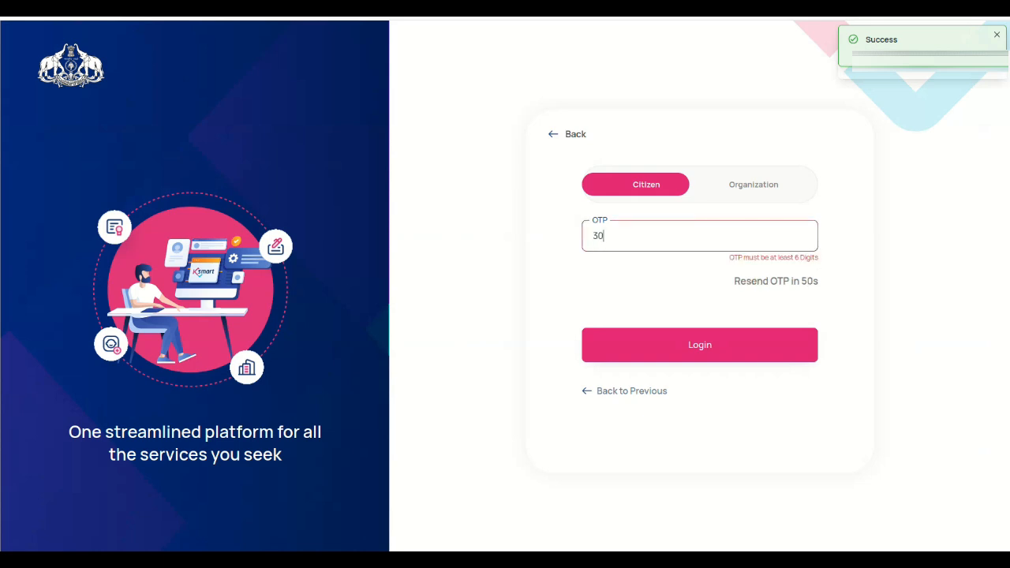
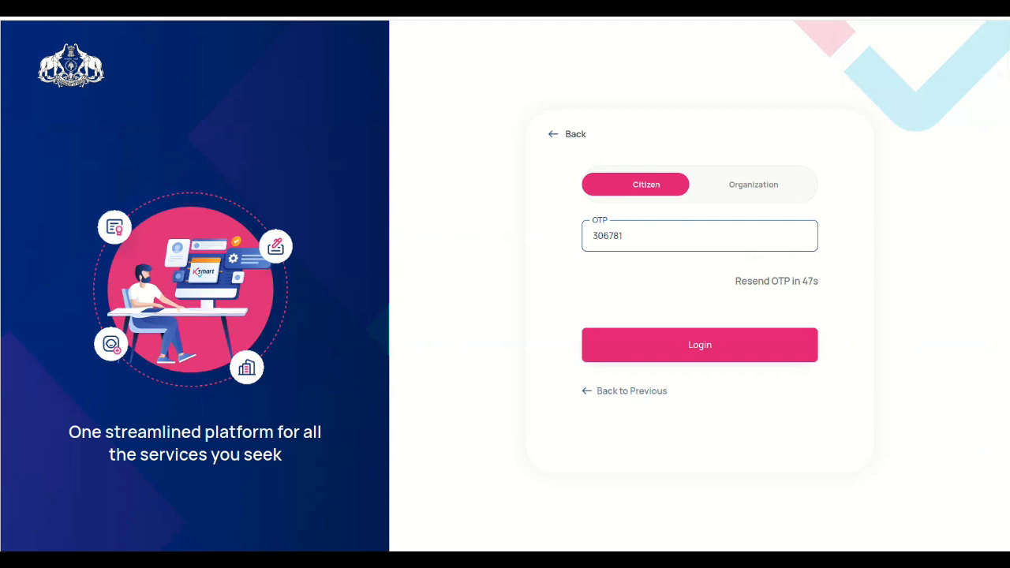
{"action": "key", "text": "Return"}
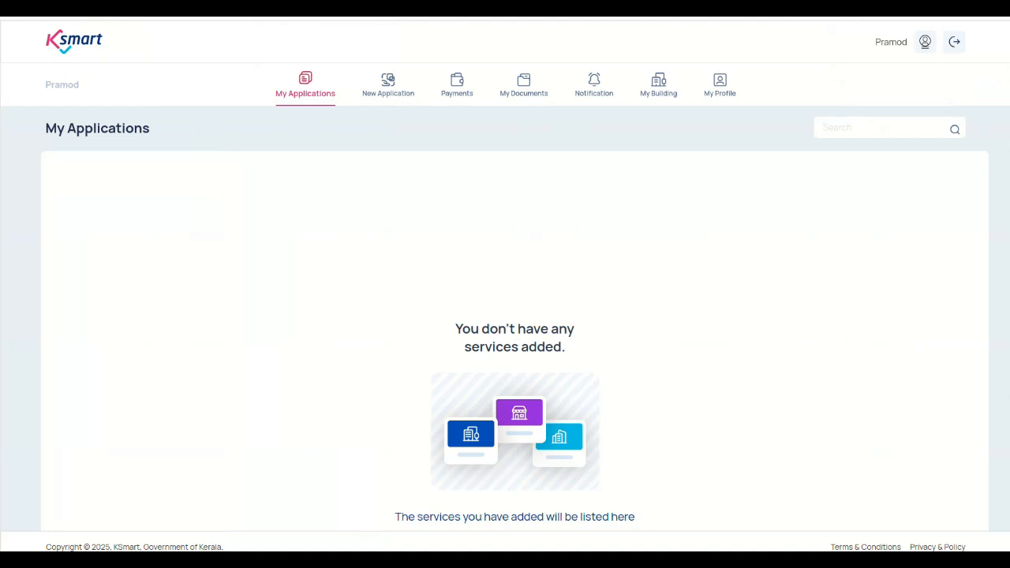
Start a new Property Tax › Assessment Services › Link My Buildings application
{"action": "left_click", "coordinate": [658, 85]}
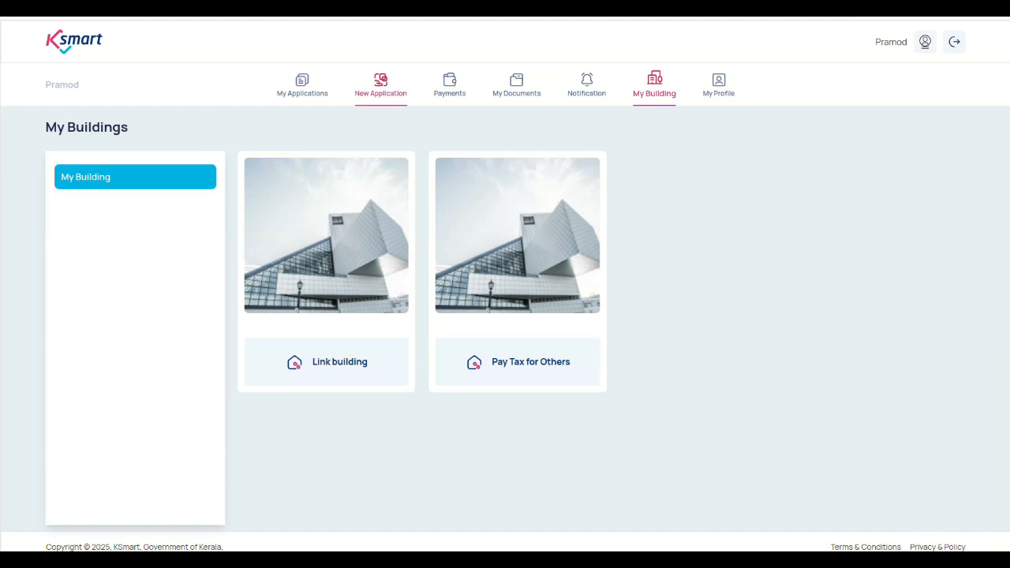
{"action": "left_click", "coordinate": [380, 85]}
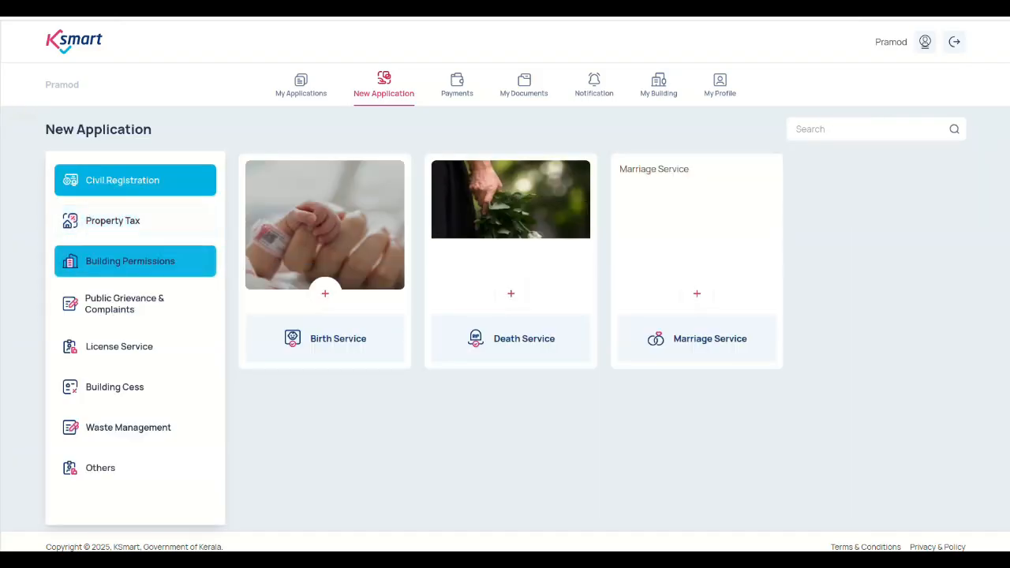
{"action": "left_click", "coordinate": [135, 221]}
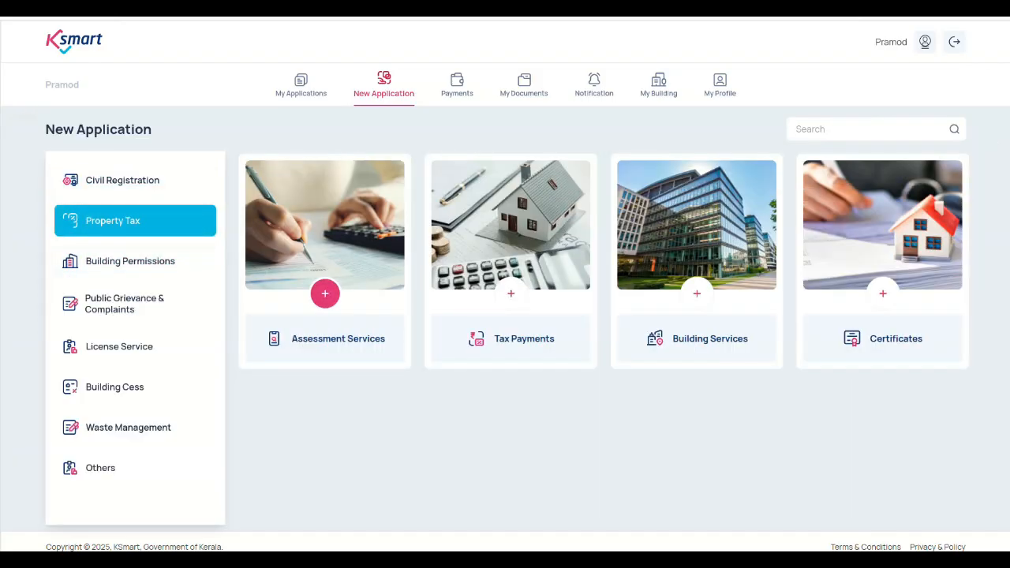
{"action": "left_click", "coordinate": [325, 293]}
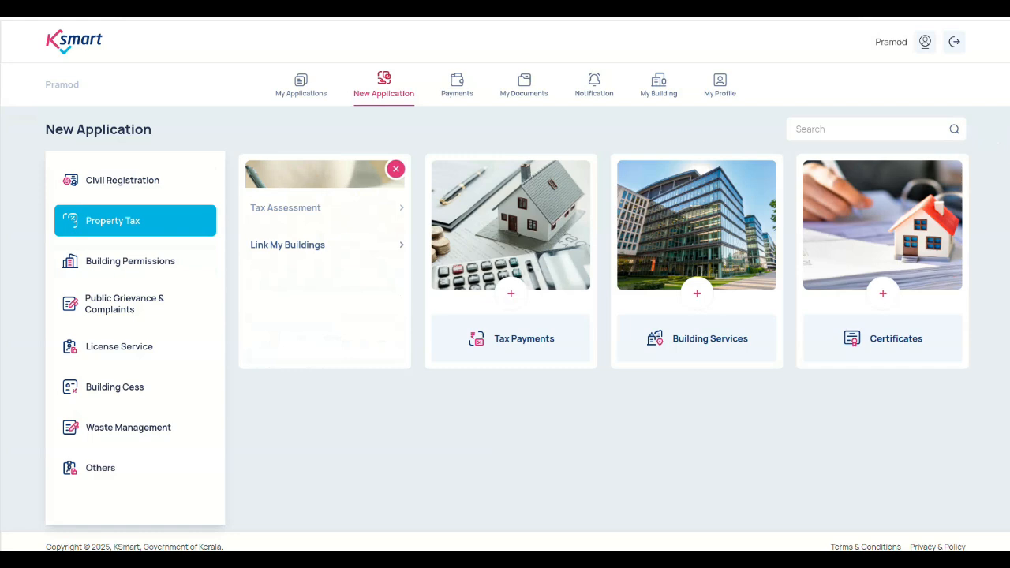
{"action": "left_click", "coordinate": [286, 209]}
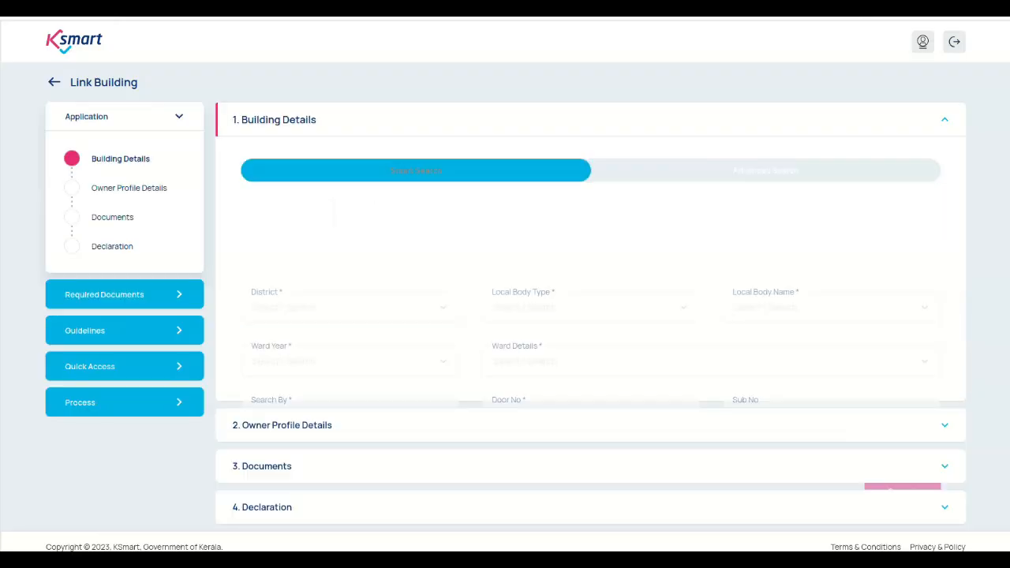
In Advanced Search, select Palakkad district, Grama Panchayat, and Anakkara as the local body
{"action": "left_click", "coordinate": [350, 214]}
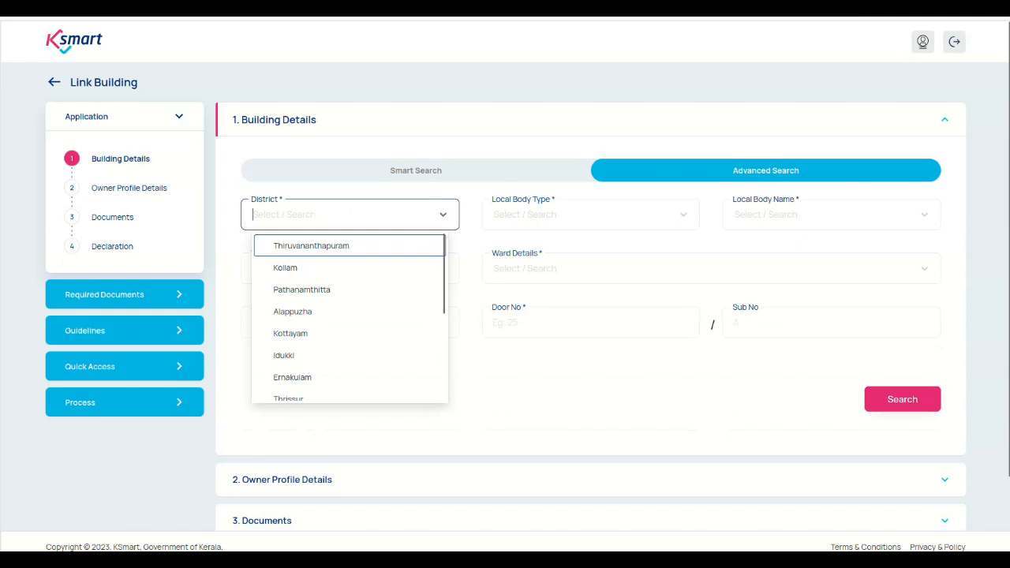
{"action": "key", "text": "Down"}
{"action": "key", "text": "Down"}
{"action": "key", "text": "Down"}
{"action": "key", "text": "Down"}
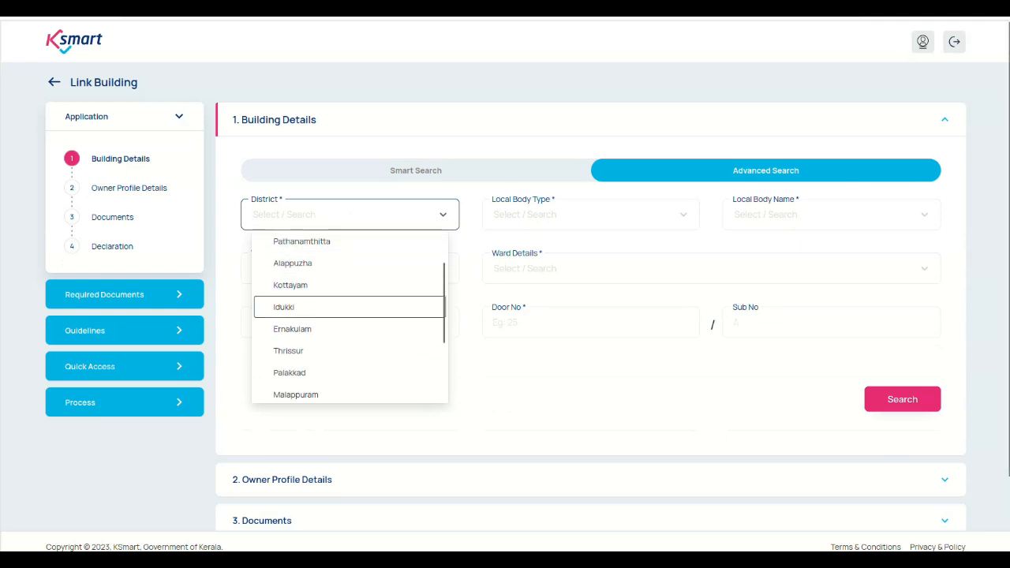
{"action": "key", "text": "Down"}
{"action": "key", "text": "Return"}
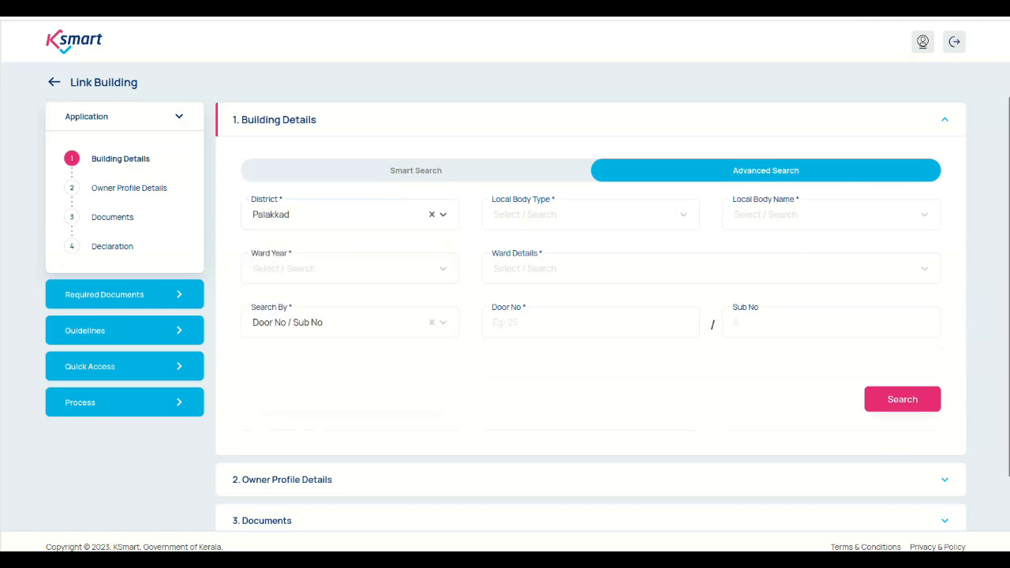
{"action": "key", "text": "Tab"}
{"action": "key", "text": "Down"}
{"action": "key", "text": "Down"}
{"action": "key", "text": "Down"}
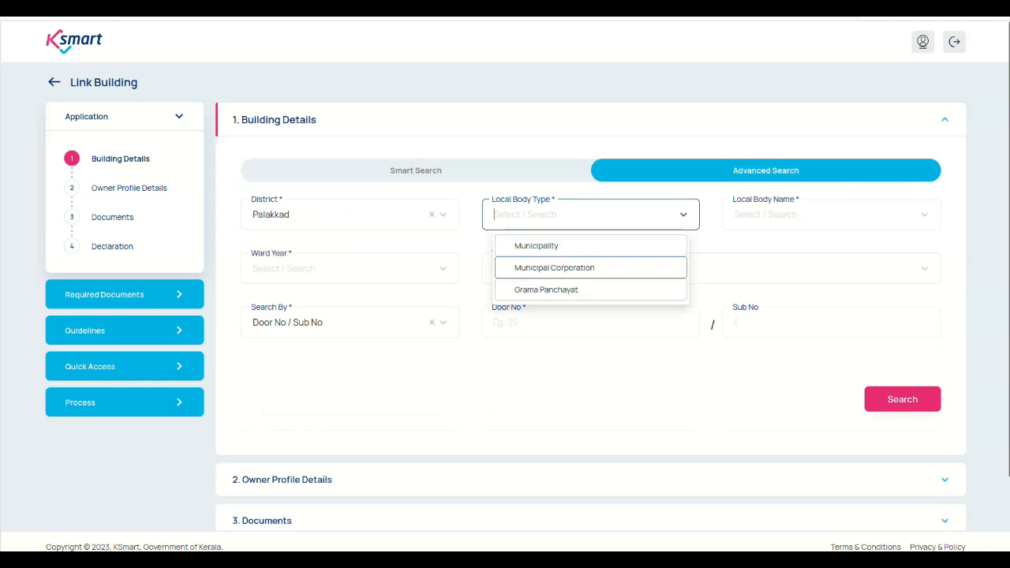
{"action": "key", "text": "Return"}
{"action": "left_click", "coordinate": [823, 214]}
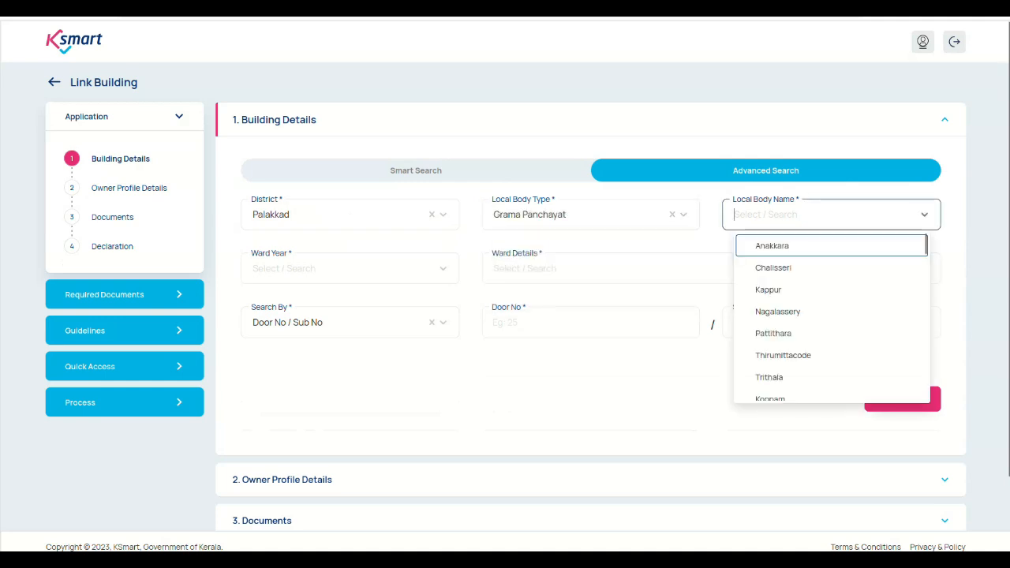
{"action": "key", "text": "Return"}
Choose ward 15- Kumbidi and search with the suggested door number
{"action": "key", "text": "Tab"}
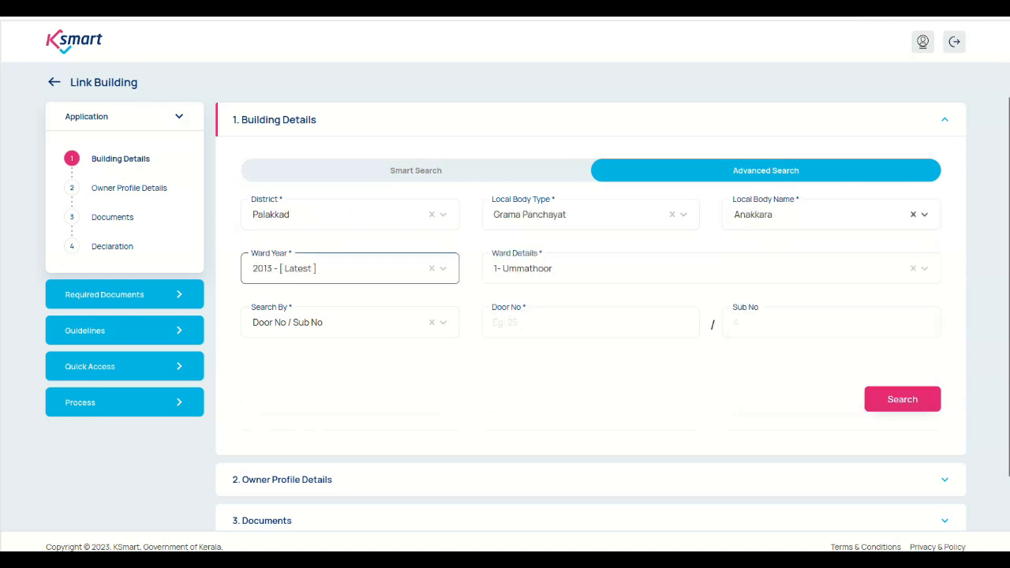
{"action": "key", "text": "Tab"}
{"action": "type", "text": "15"}
{"action": "key", "text": "Return"}
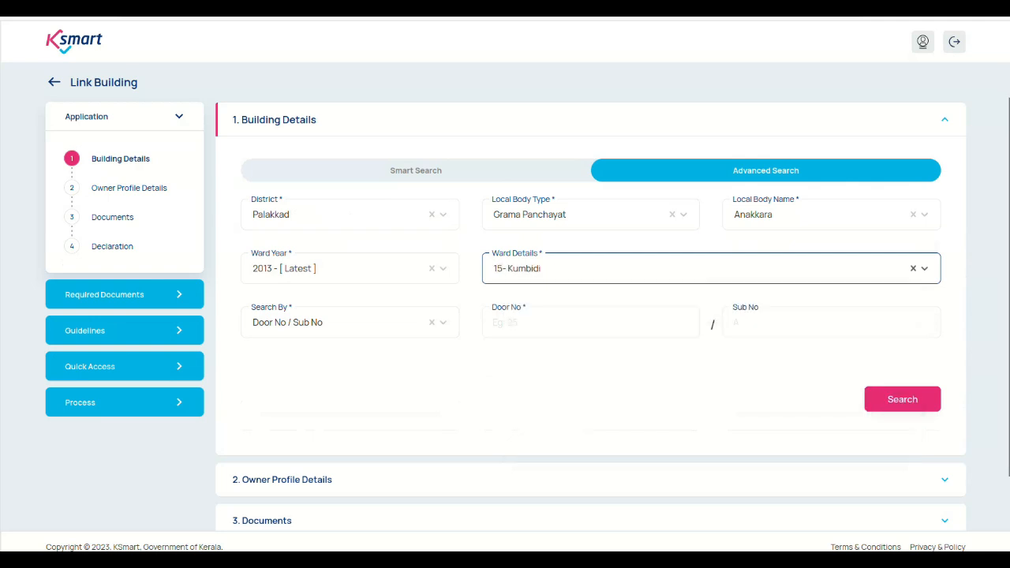
{"action": "key", "text": "Tab"}
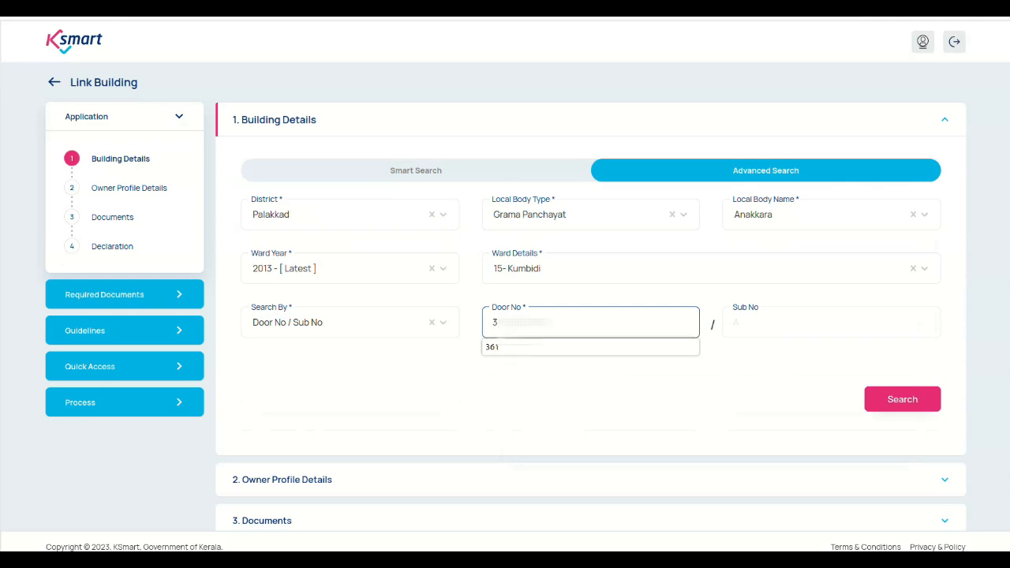
{"action": "left_click", "coordinate": [901, 399]}
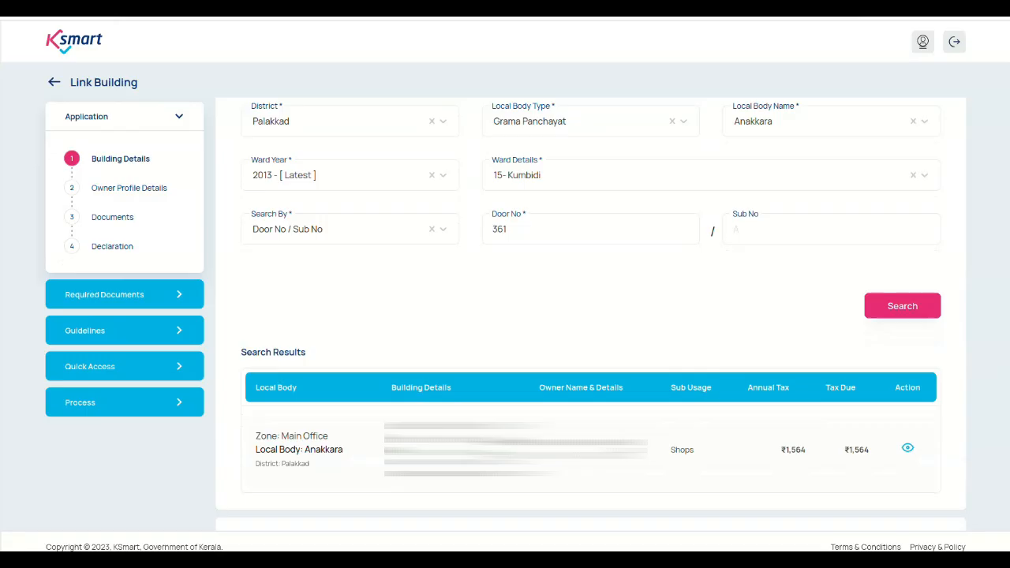
Review the found shop building's details and proceed to Owner Profile Details
{"action": "left_click", "coordinate": [907, 447]}
{"action": "scroll", "coordinate": [907, 447], "scroll_direction": "down", "scroll_amount": 6}
{"action": "scroll", "coordinate": [907, 447], "scroll_direction": "up", "scroll_amount": 4}
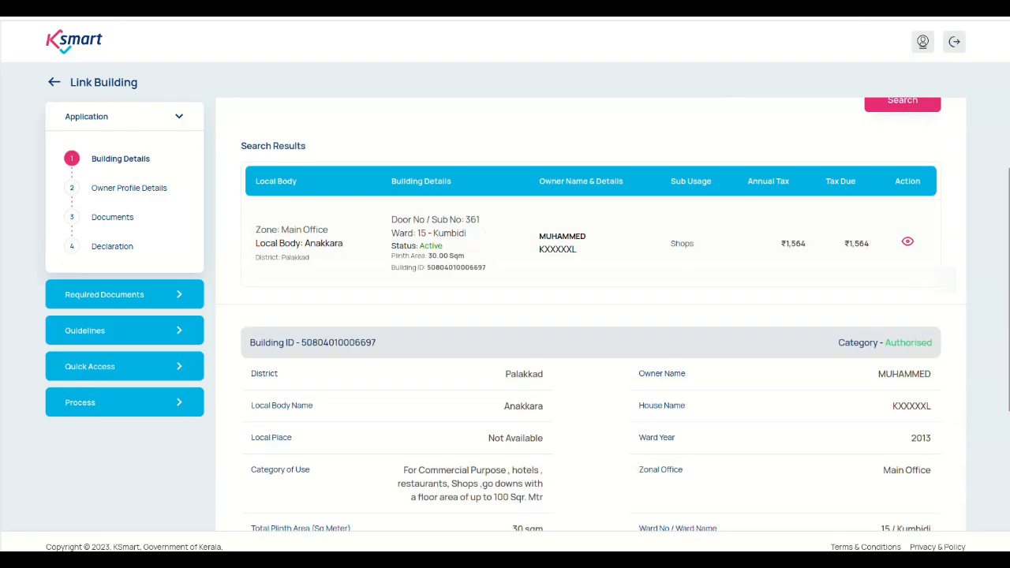
{"action": "scroll", "coordinate": [591, 316], "scroll_direction": "down", "scroll_amount": 4}
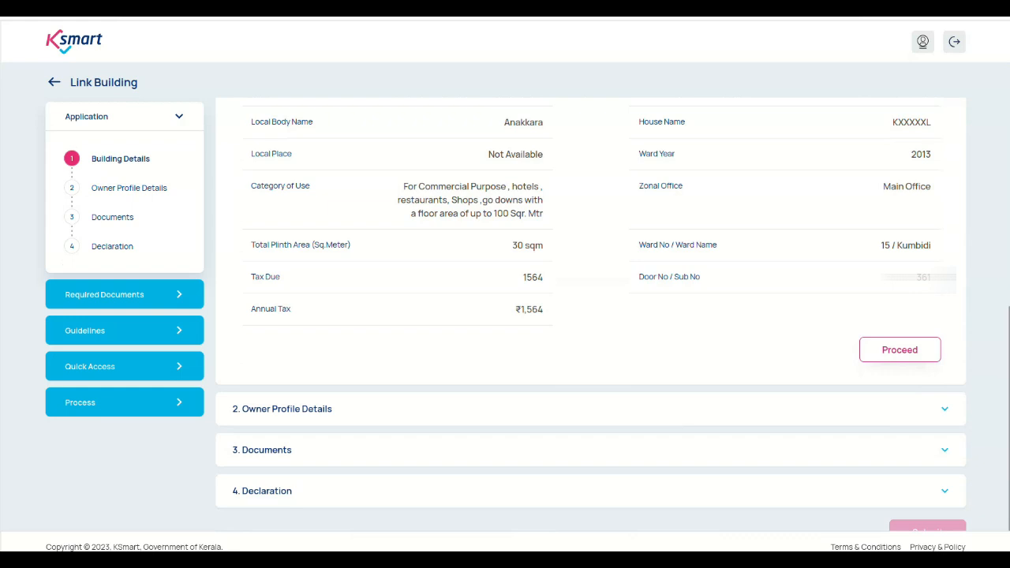
{"action": "left_click", "coordinate": [899, 349]}
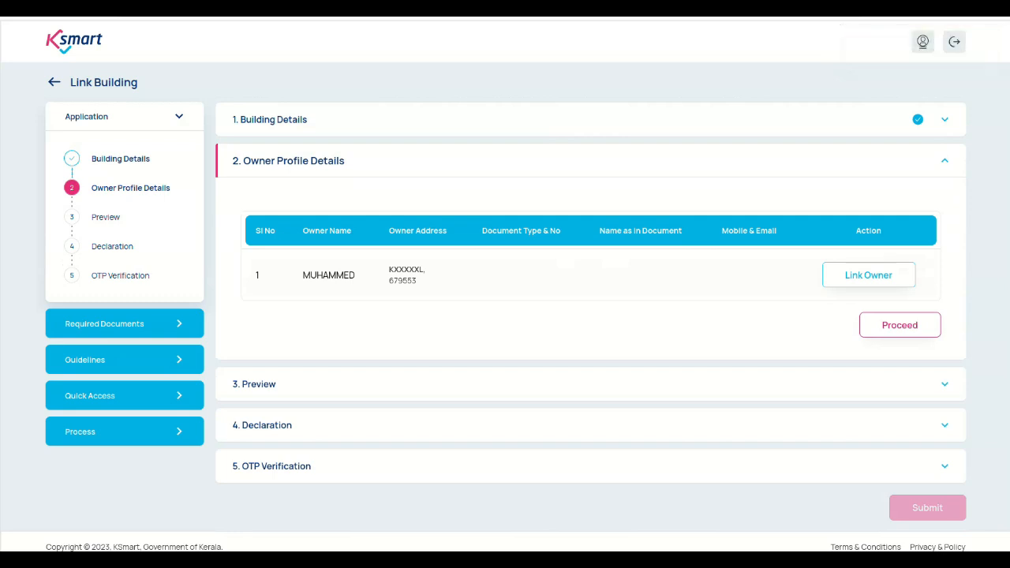
Link the listed owner, dismiss the mobile-number note, and look up the owner's mobile number
{"action": "left_click", "coordinate": [868, 275]}
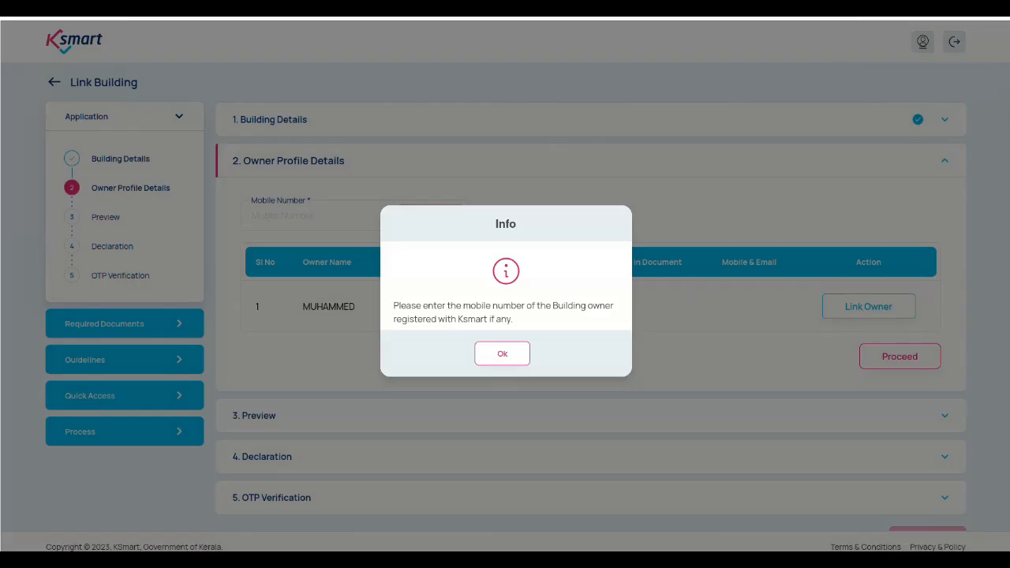
{"action": "left_click", "coordinate": [502, 353]}
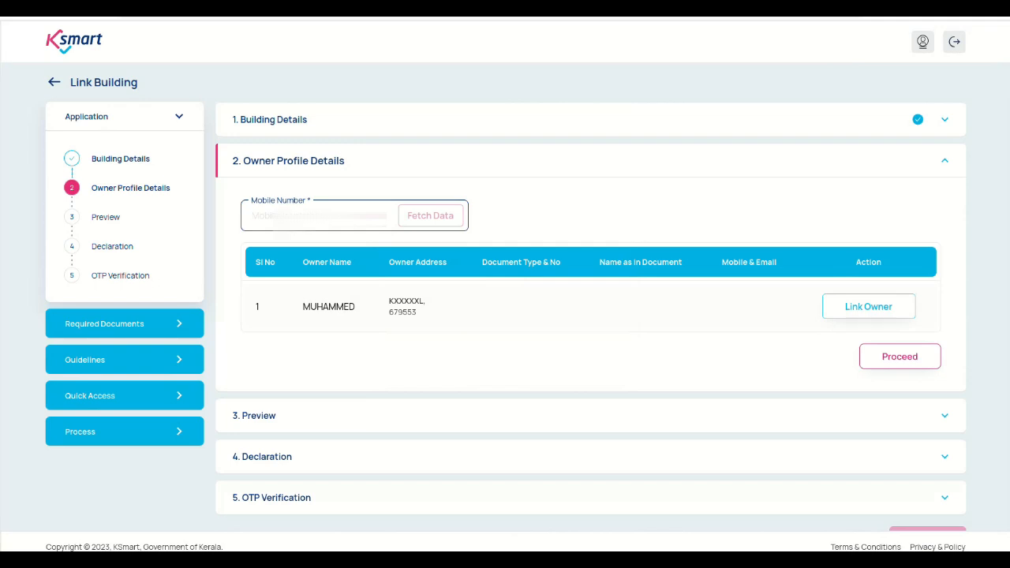
{"action": "left_click", "coordinate": [311, 215]}
{"action": "type", "text": "9544"}
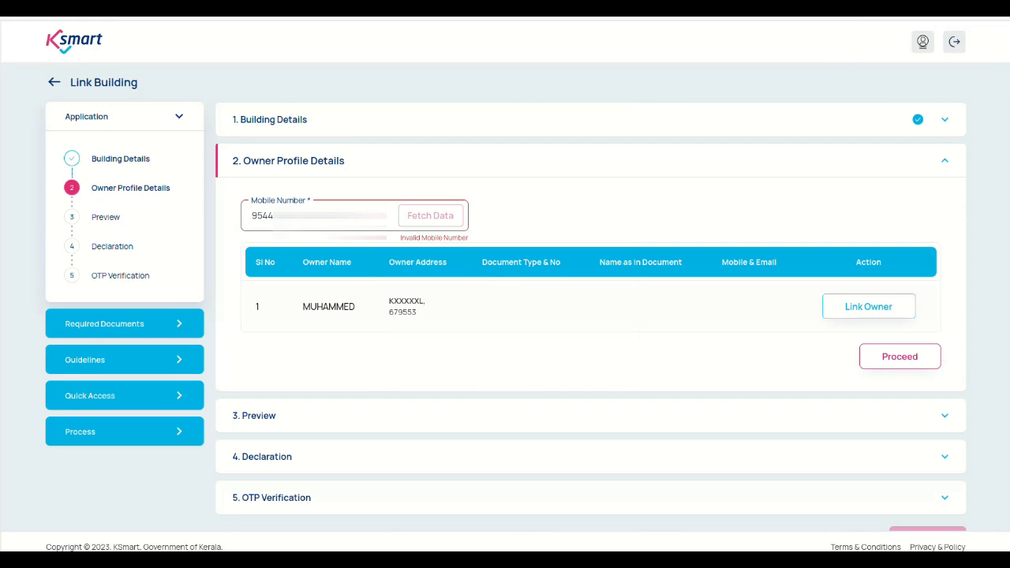
{"action": "type", "text": "*"}
{"action": "left_click", "coordinate": [431, 215]}
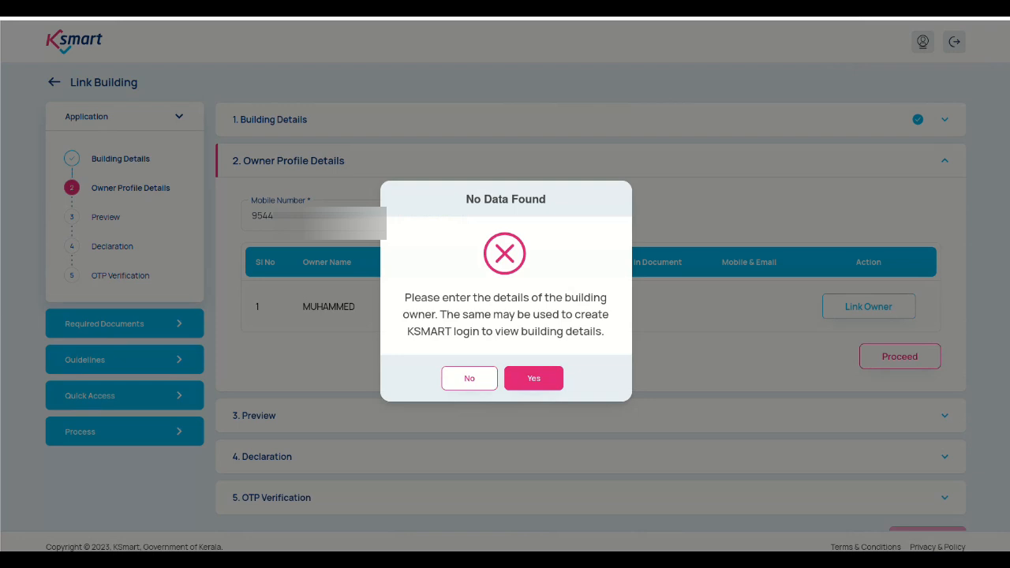
Choose to enter the owner's details manually, with Election ID Card as document type
{"action": "left_click", "coordinate": [469, 378]}
{"action": "left_click", "coordinate": [431, 216]}
{"action": "left_click", "coordinate": [534, 378]}
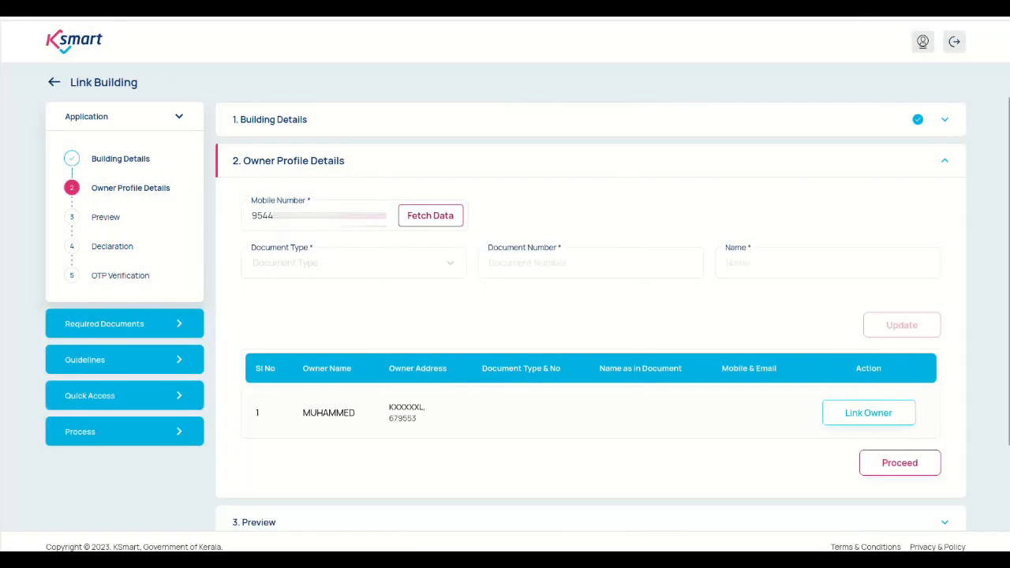
{"action": "left_click", "coordinate": [354, 262]}
{"action": "key", "text": "Down"}
{"action": "key", "text": "Down"}
{"action": "key", "text": "Down"}
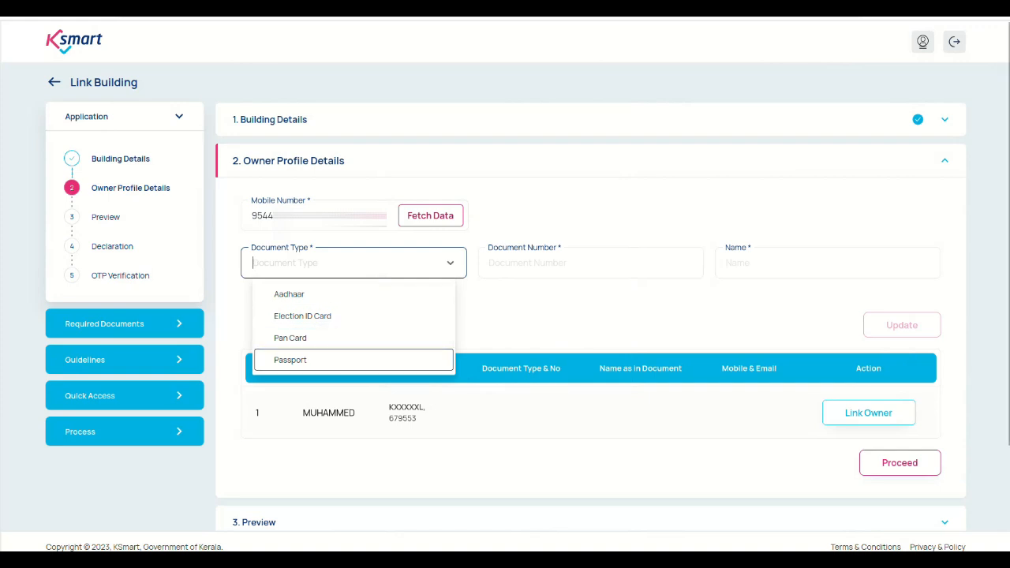
{"action": "left_click", "coordinate": [303, 316]}
Fill in the Election ID document number and the owner's name
{"action": "left_click", "coordinate": [590, 263]}
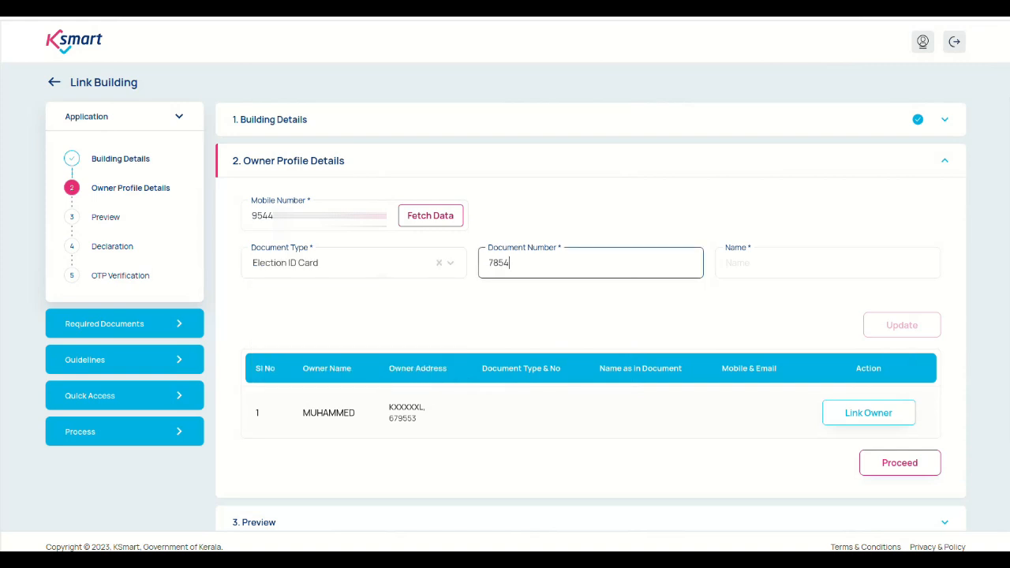
{"action": "left_click", "coordinate": [827, 263]}
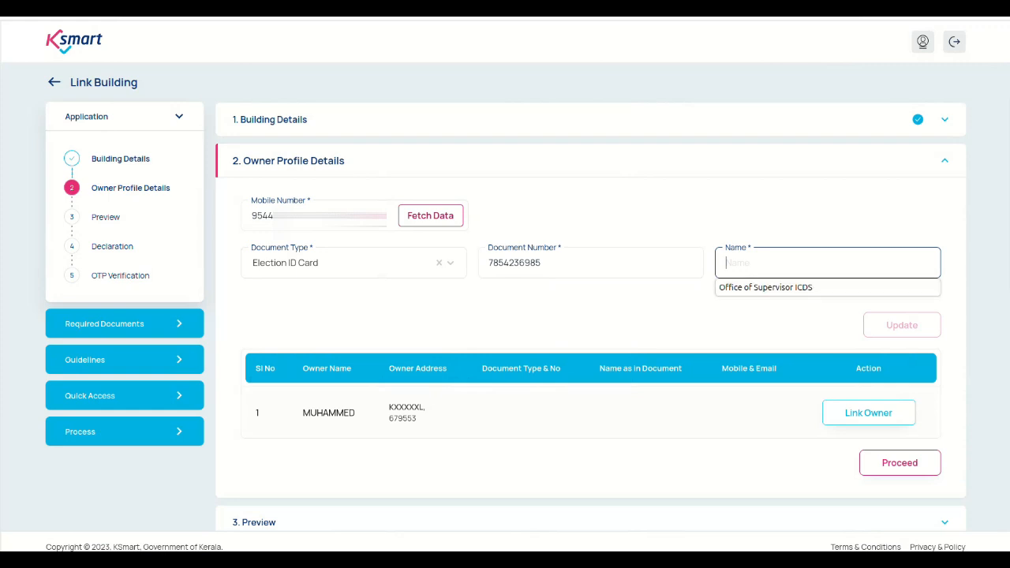
{"action": "type", "text": "rAJ"}
{"action": "key", "text": "BackSpace"}
{"action": "key", "text": "BackSpace"}
{"action": "key", "text": "BackSpace"}
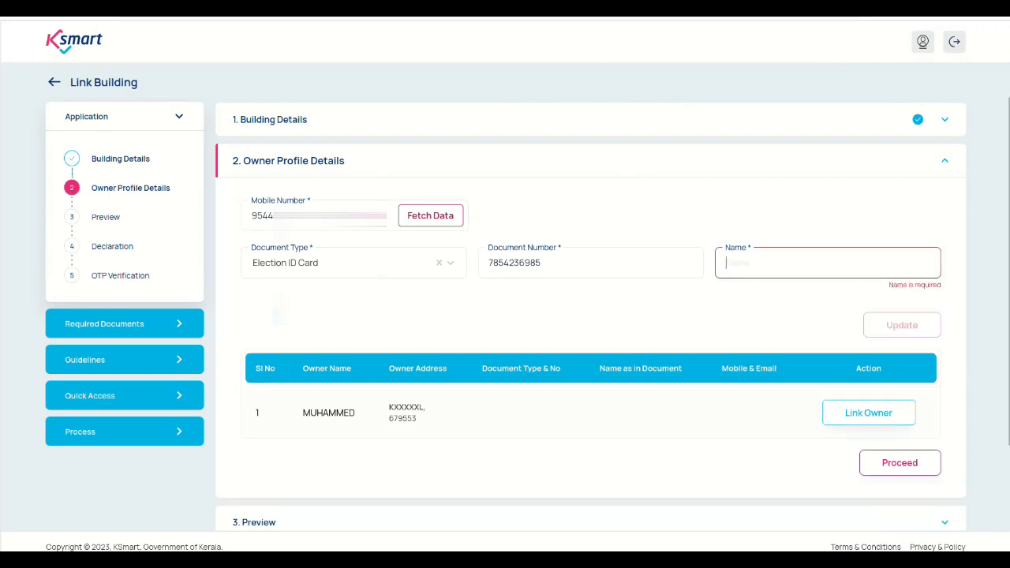
{"action": "type", "text": "A"}
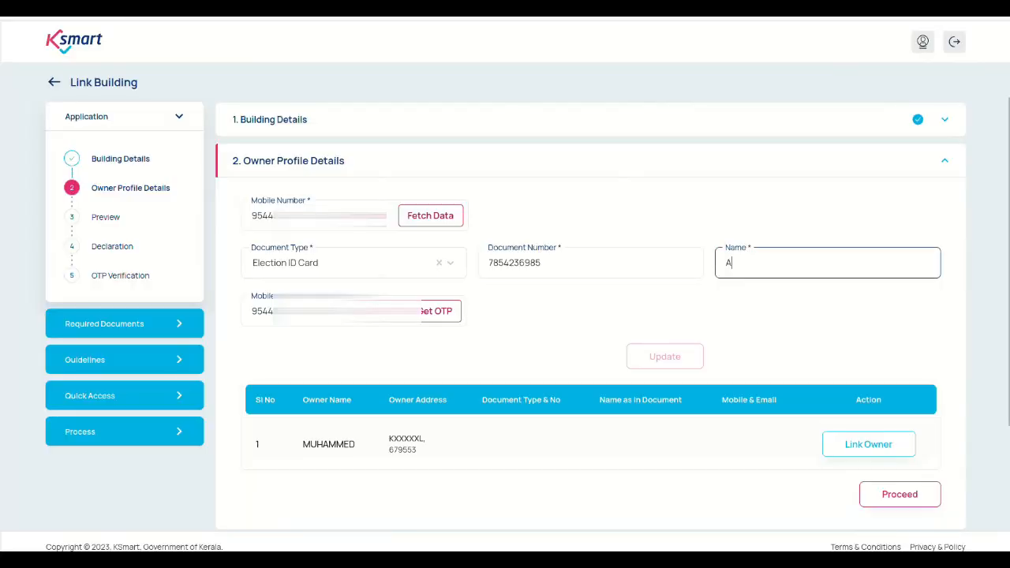
{"action": "type", "text": "bhi"}
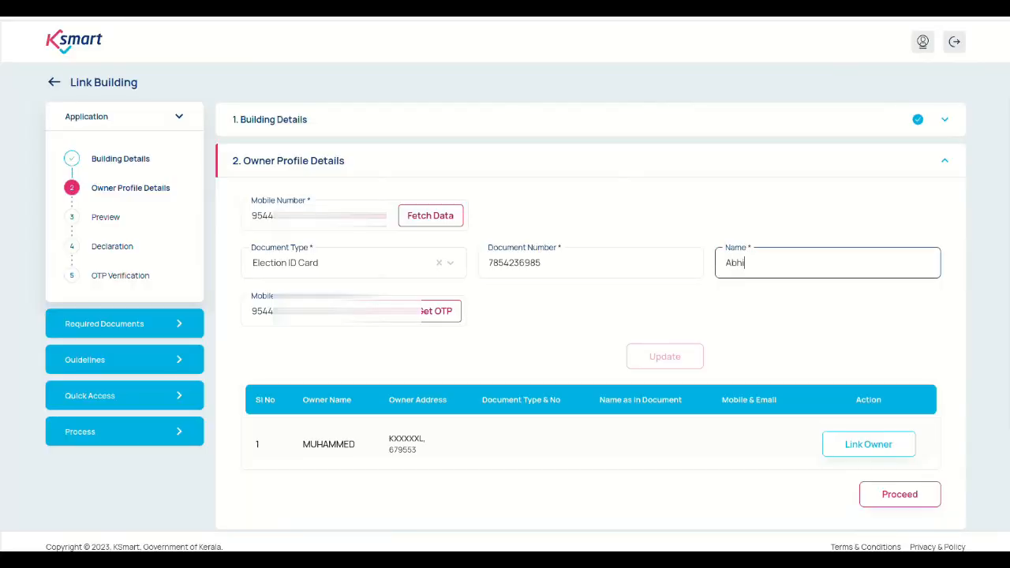
{"action": "left_click", "coordinate": [567, 317]}
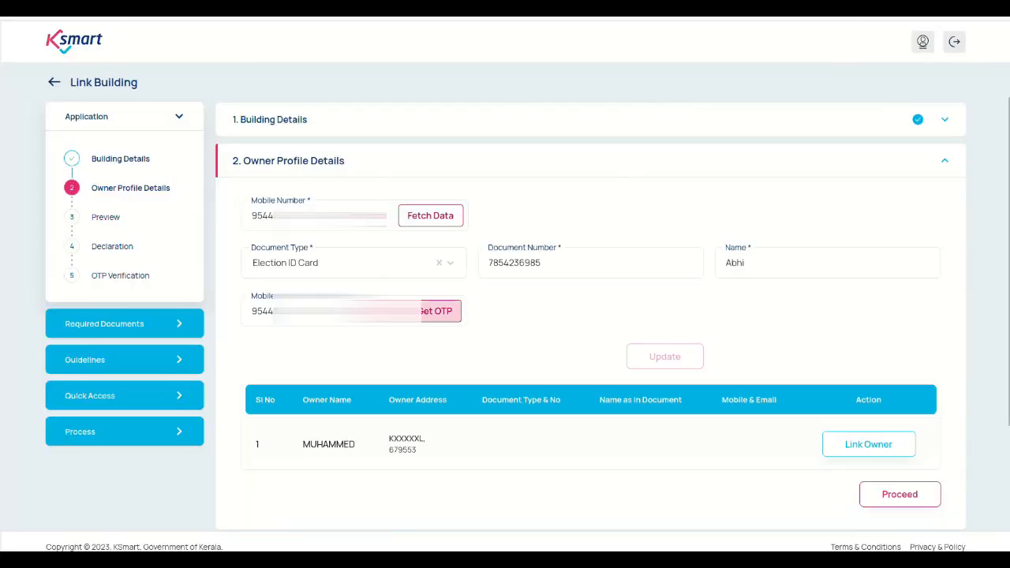
Request an OTP for the owner's mobile, then abandon it and reset the form
{"action": "left_click", "coordinate": [436, 311]}
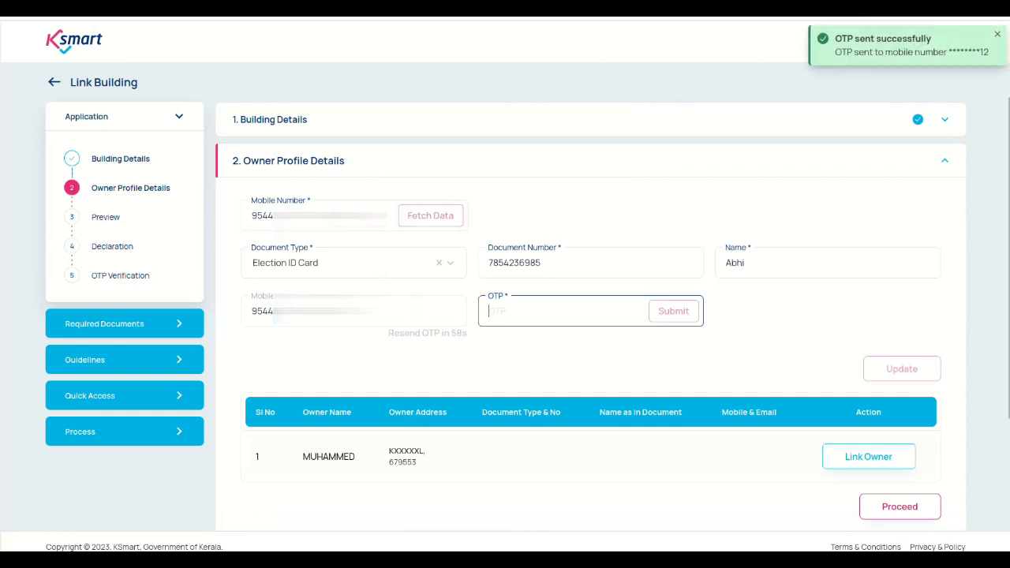
{"action": "scroll", "coordinate": [591, 316], "scroll_direction": "down", "scroll_amount": 3}
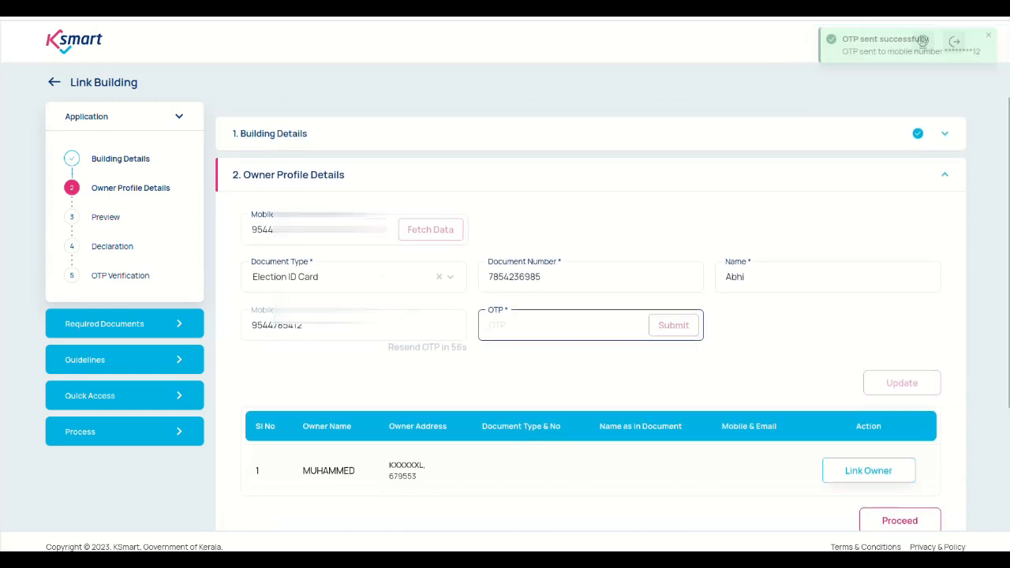
{"action": "scroll", "coordinate": [591, 315], "scroll_direction": "up", "scroll_amount": 1}
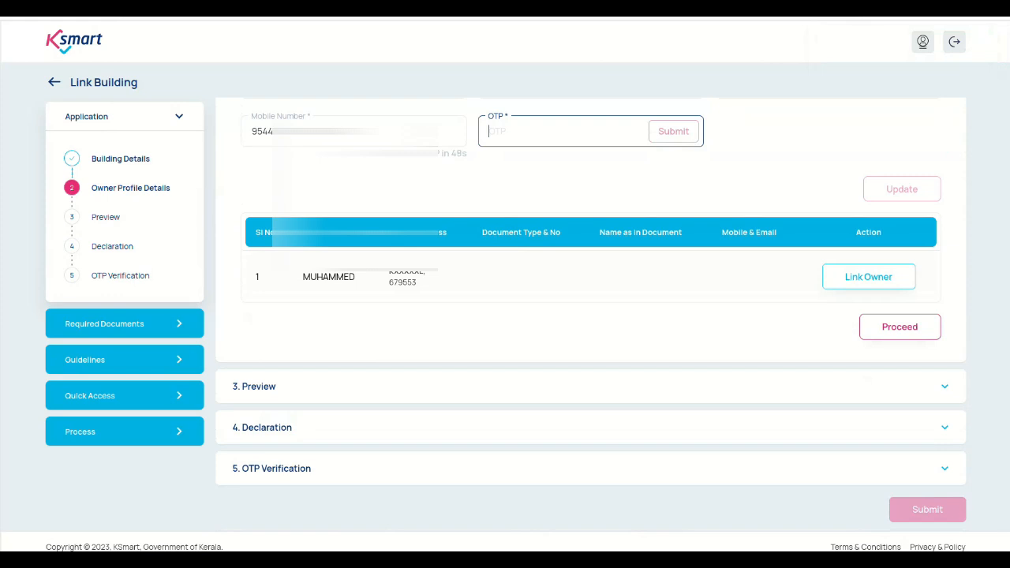
{"action": "scroll", "coordinate": [590, 315], "scroll_direction": "up", "scroll_amount": 2}
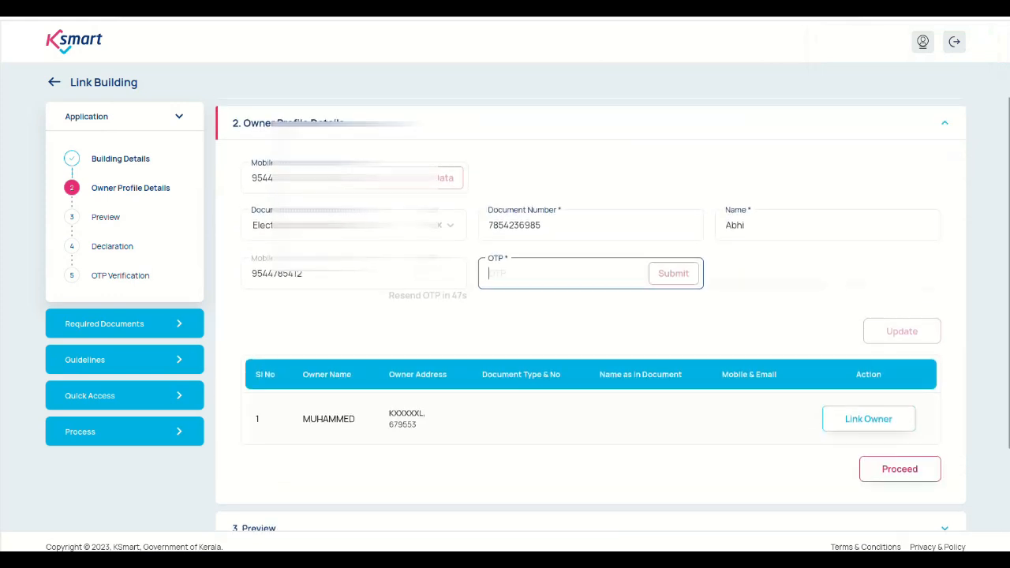
{"action": "scroll", "coordinate": [590, 316], "scroll_direction": "down", "scroll_amount": 1}
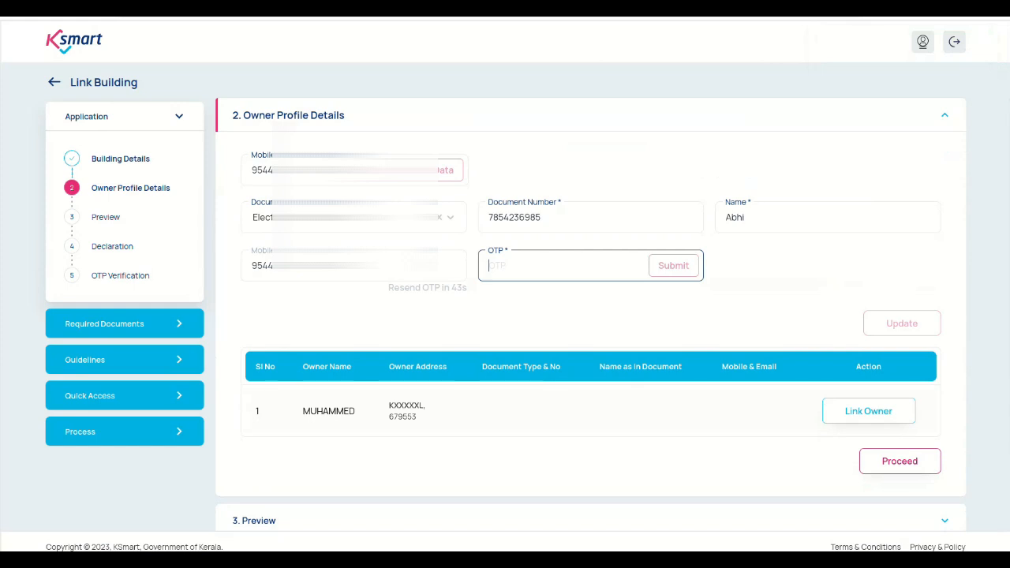
{"action": "scroll", "coordinate": [590, 316], "scroll_direction": "down", "scroll_amount": 2}
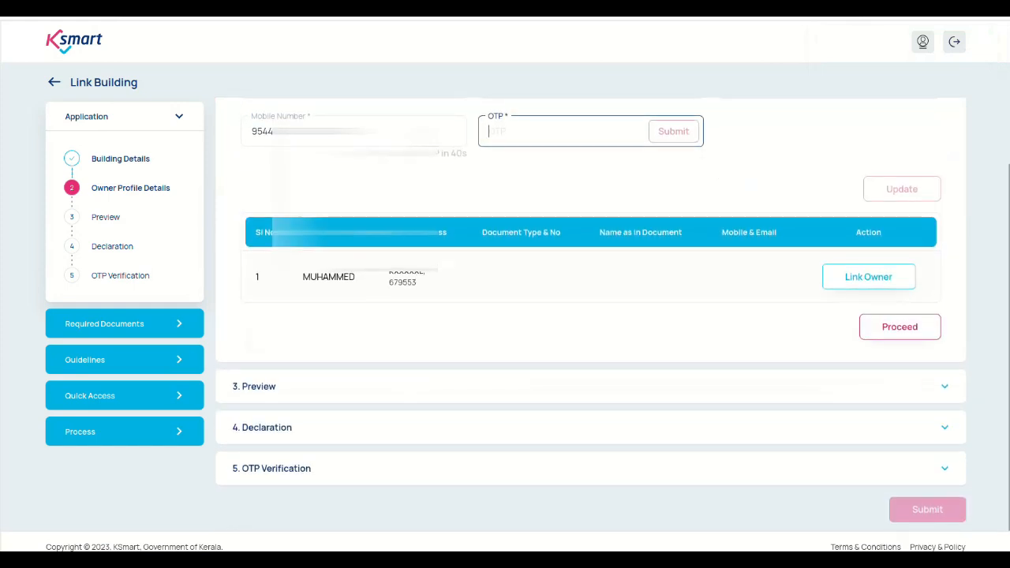
{"action": "scroll", "coordinate": [590, 315], "scroll_direction": "up", "scroll_amount": 1}
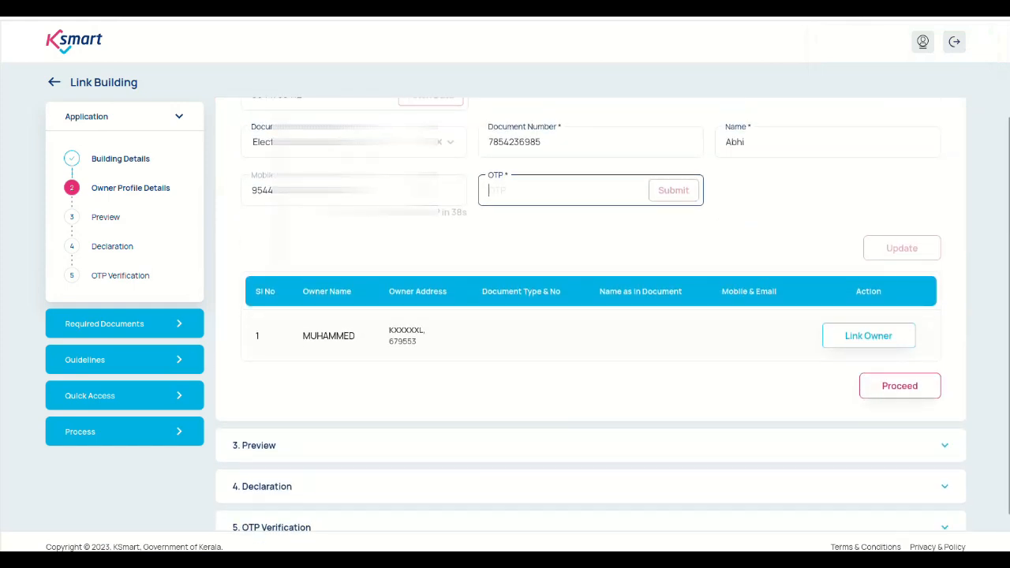
{"action": "scroll", "coordinate": [590, 315], "scroll_direction": "up", "scroll_amount": 1}
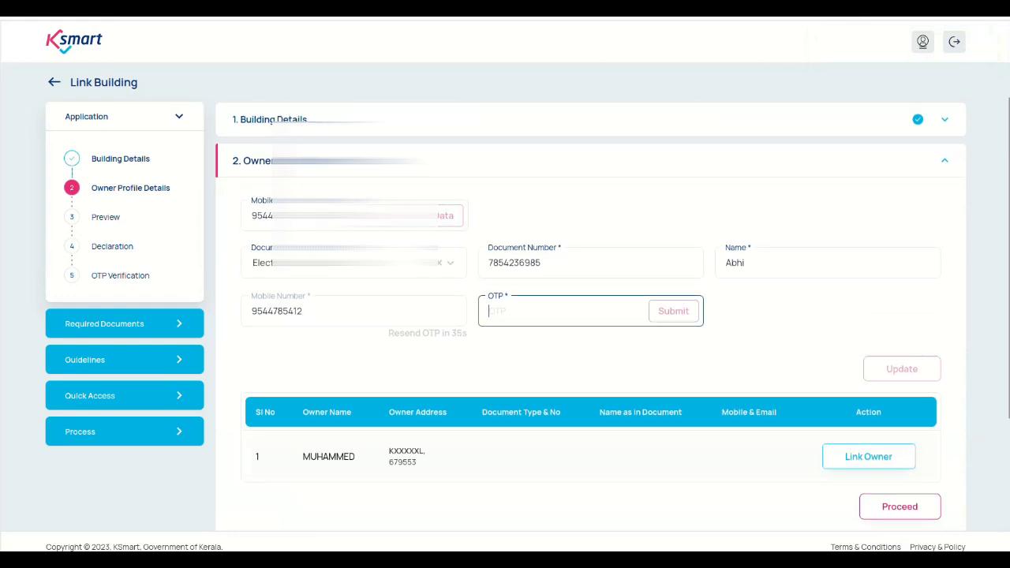
{"action": "key", "text": "Tab"}
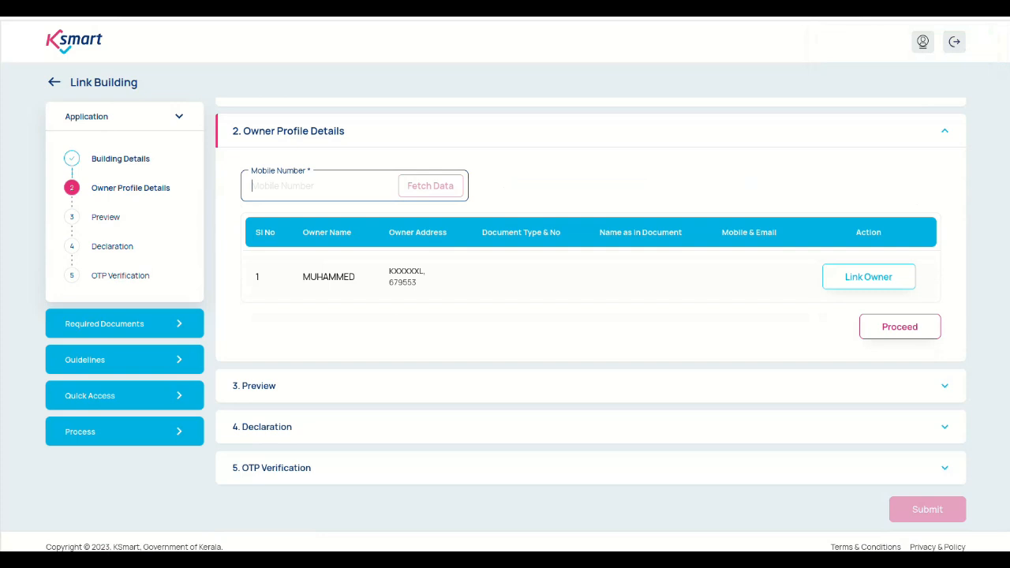
Enter the owner's new mobile number, fetch data, and verify it with the received OTP
{"action": "scroll", "coordinate": [590, 316], "scroll_direction": "up", "scroll_amount": 1}
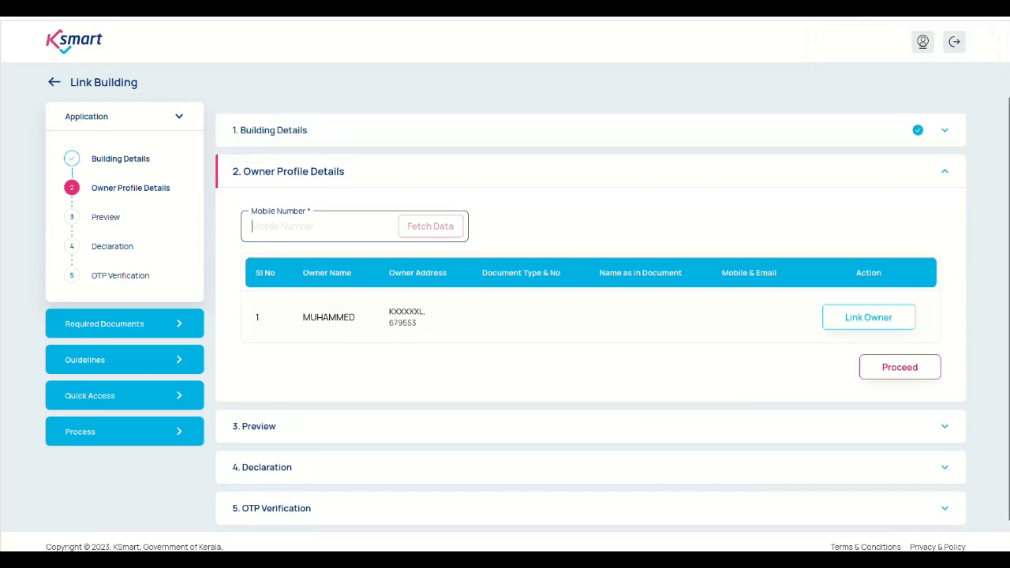
{"action": "scroll", "coordinate": [590, 315], "scroll_direction": "down", "scroll_amount": 1}
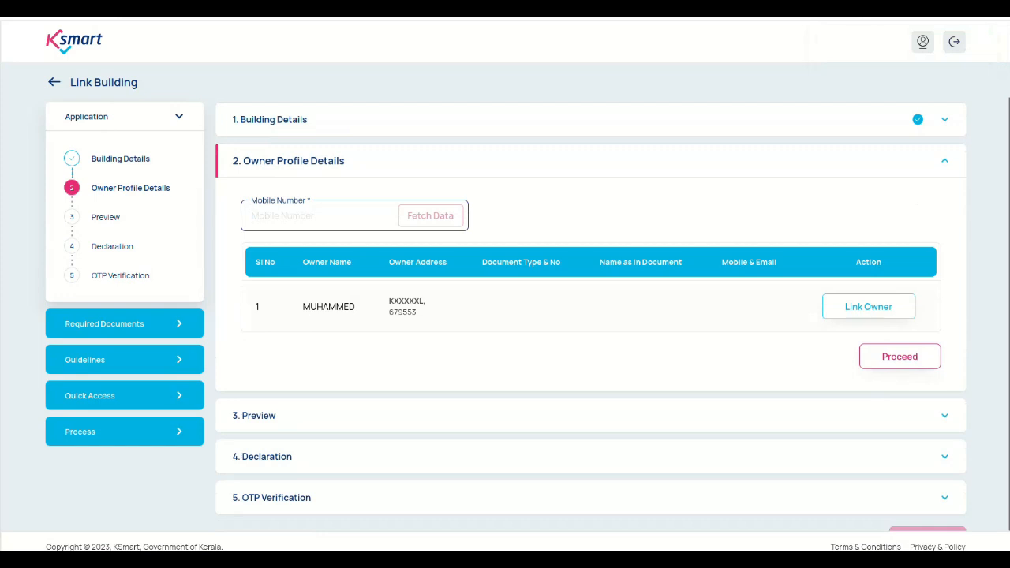
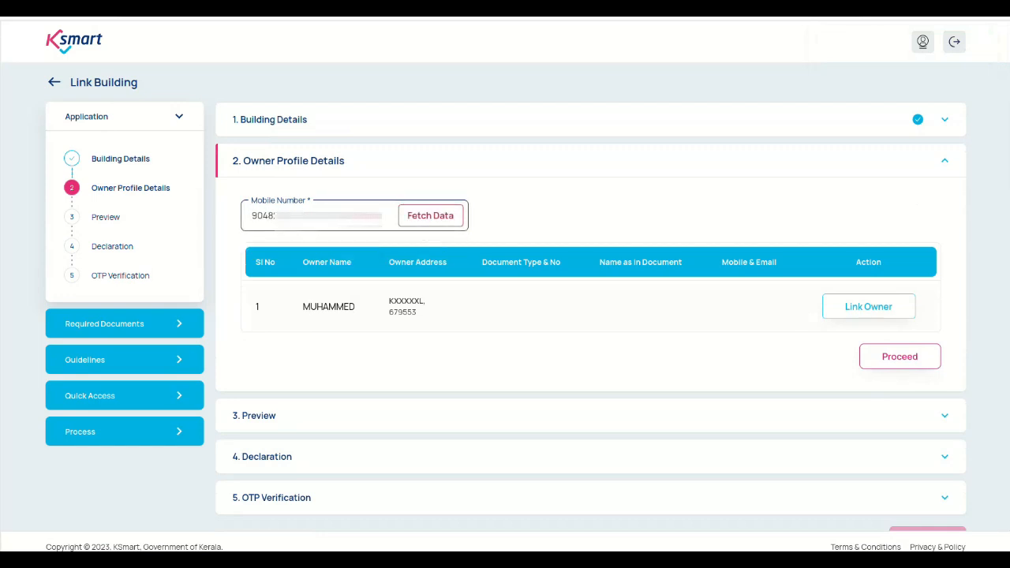
{"action": "left_click", "coordinate": [430, 215]}
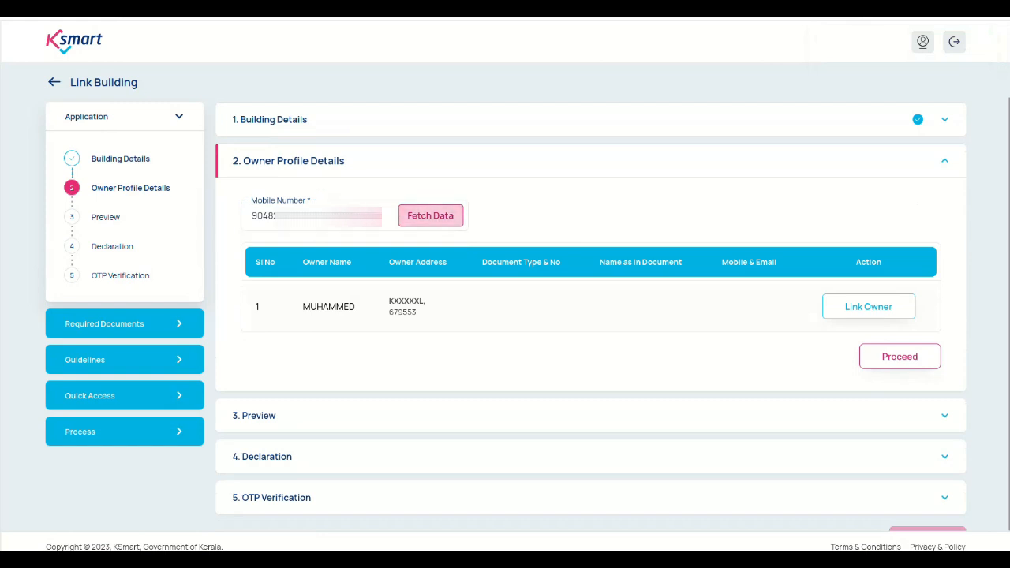
{"action": "left_click", "coordinate": [552, 216]}
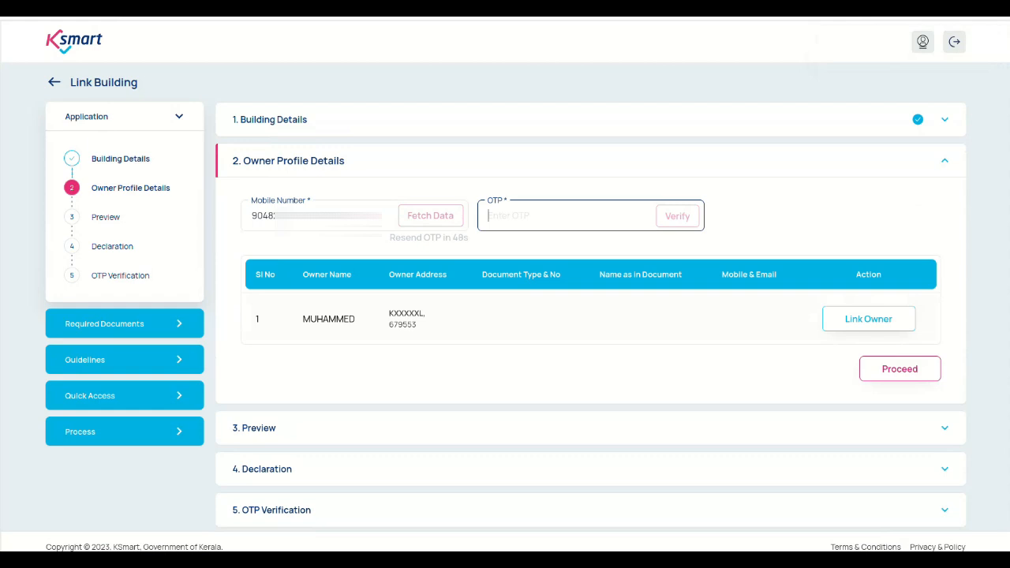
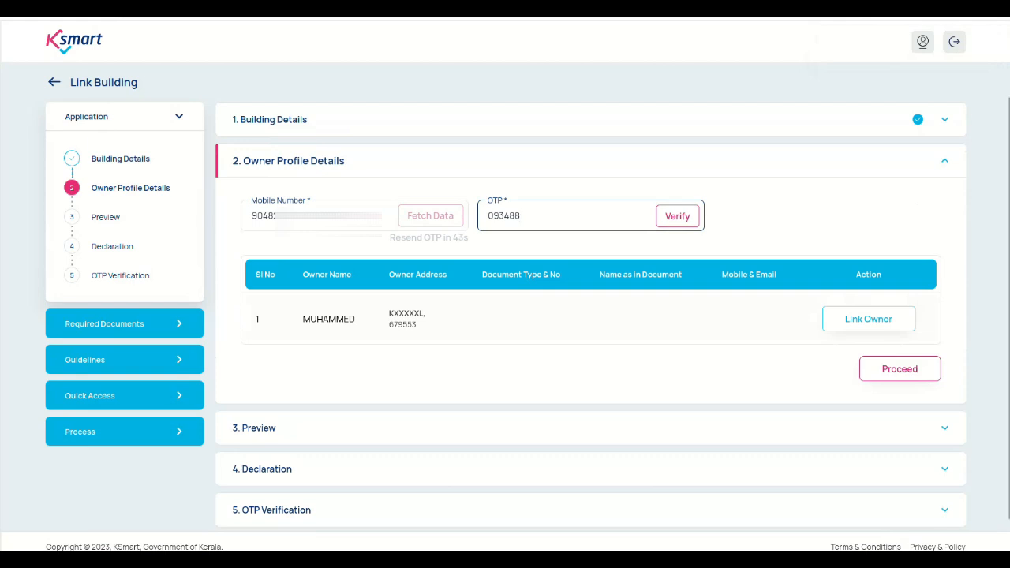
{"action": "left_click", "coordinate": [677, 216]}
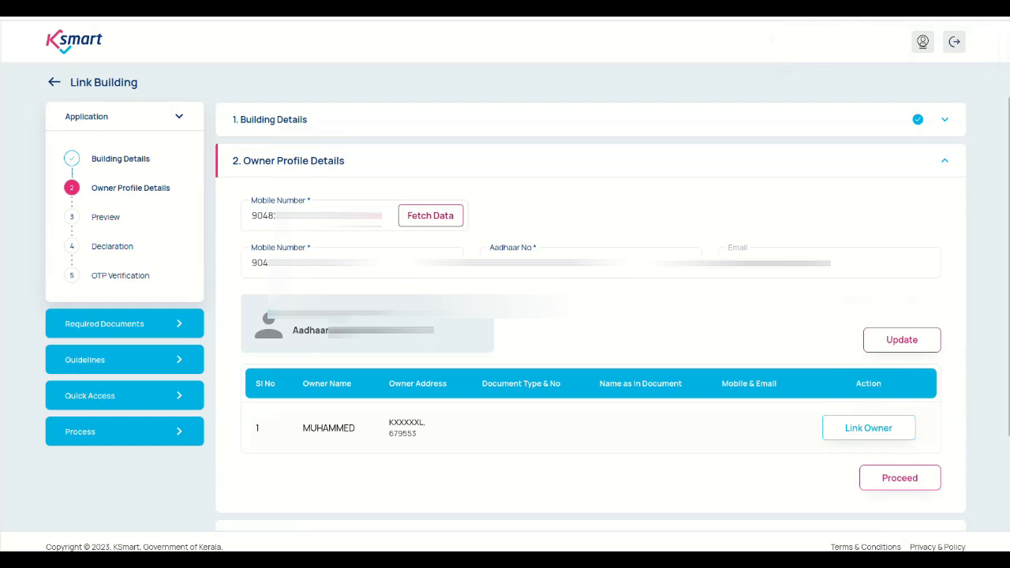
Update the owner row and save the Documents step with the PAN card sample.pdf attached
{"action": "left_click", "coordinate": [902, 340]}
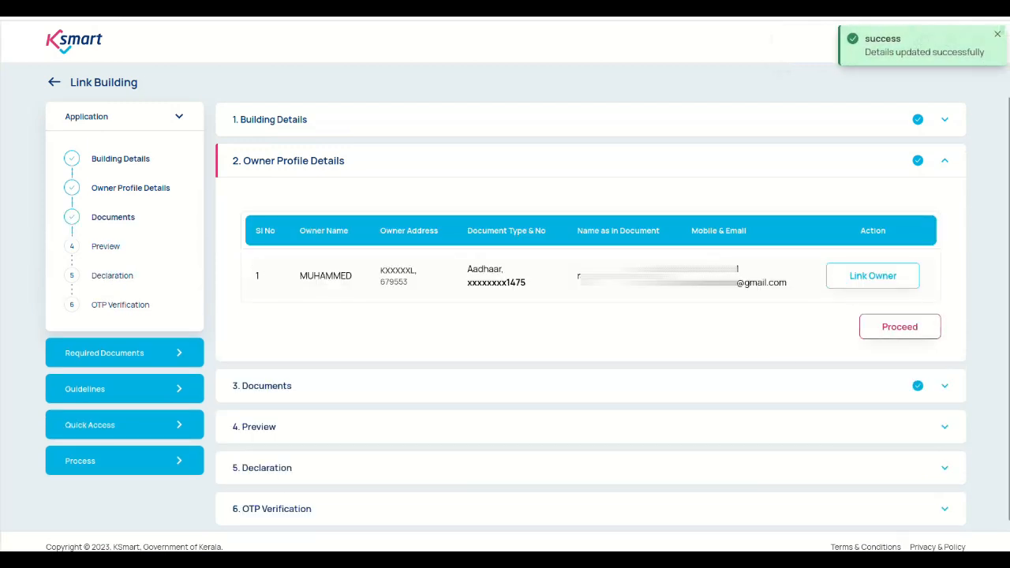
{"action": "left_click", "coordinate": [900, 327]}
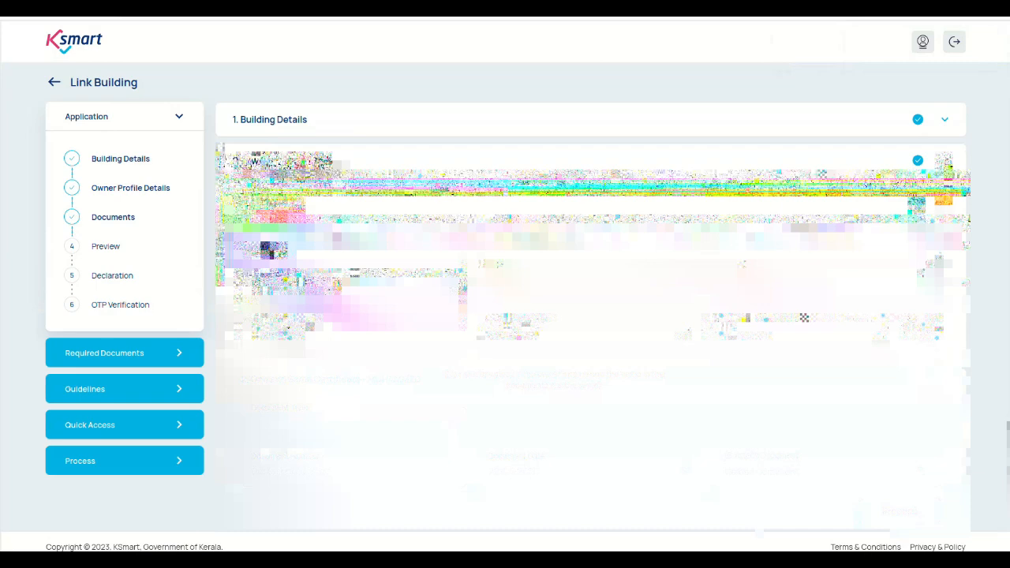
{"action": "scroll", "coordinate": [591, 315], "scroll_direction": "down", "scroll_amount": 2}
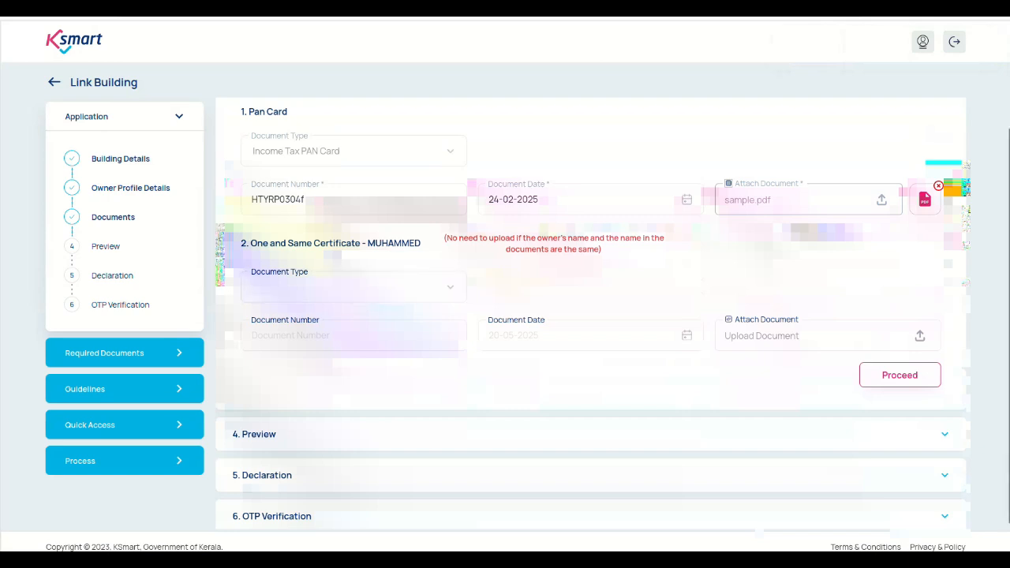
{"action": "left_click", "coordinate": [899, 374]}
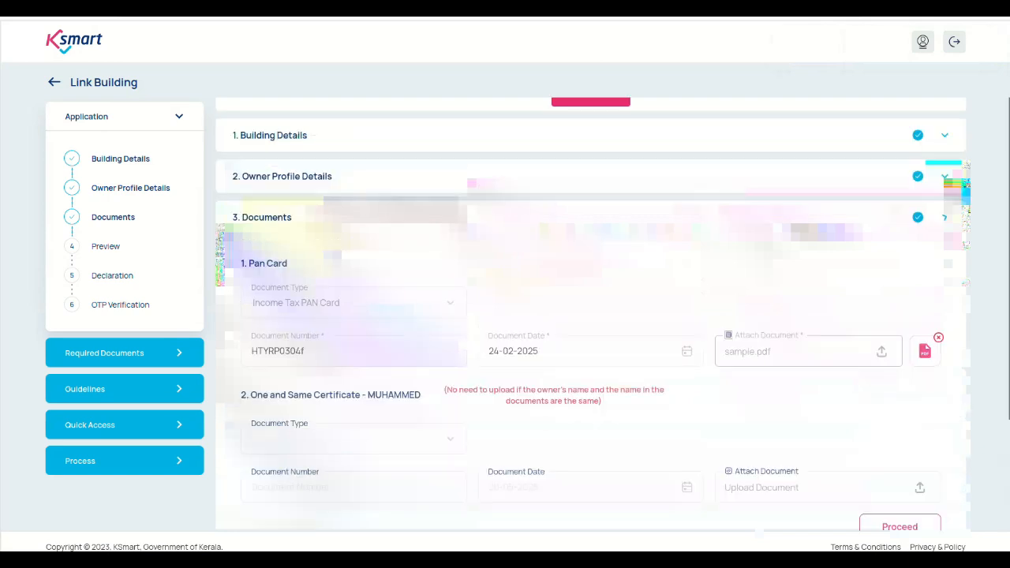
Confirm the Preview step, then reopen Owner Profile Details to edit the linked owner
{"action": "scroll", "coordinate": [899, 374], "scroll_direction": "down", "scroll_amount": 5}
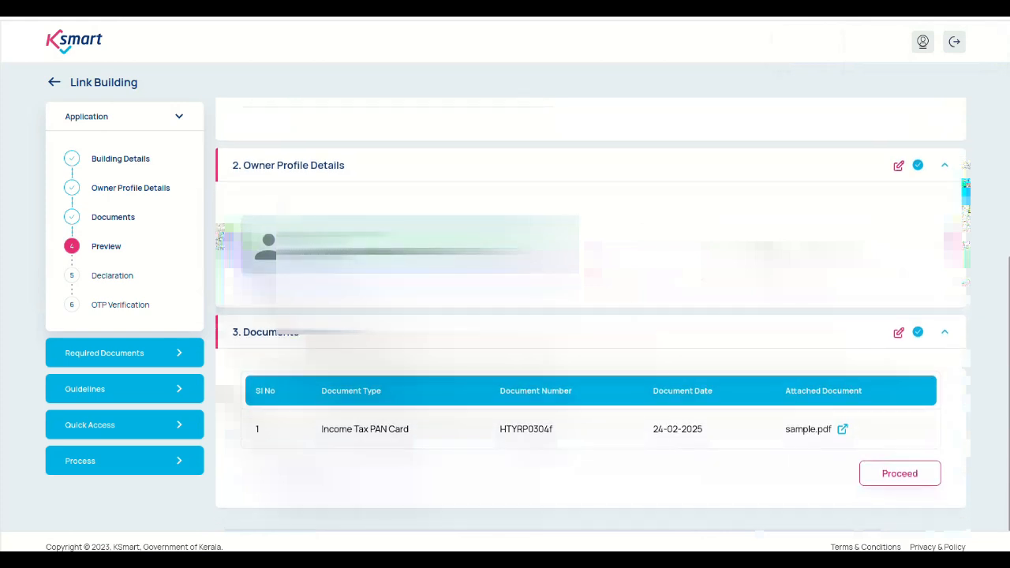
{"action": "left_click", "coordinate": [899, 487]}
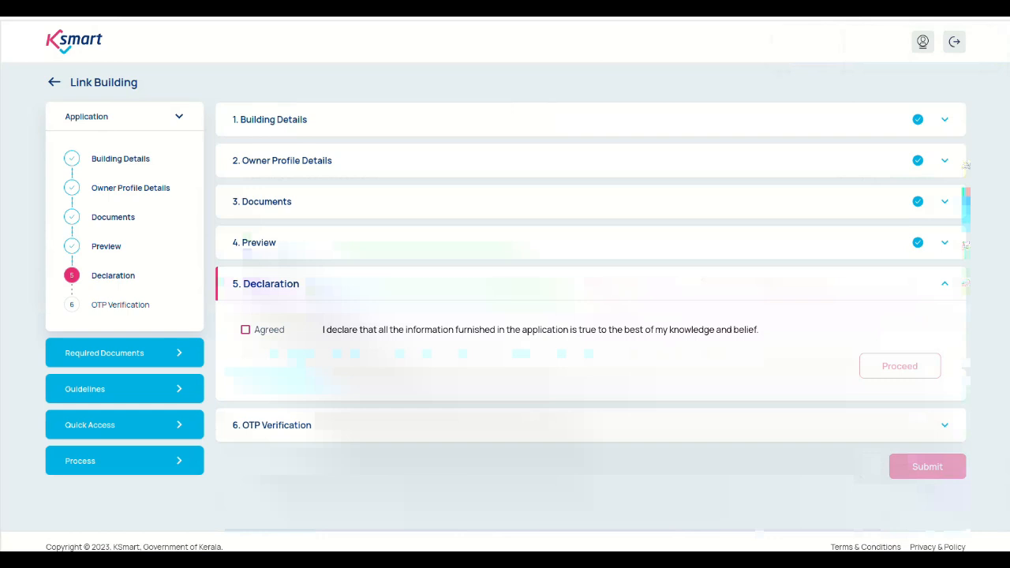
{"action": "left_click", "coordinate": [944, 161]}
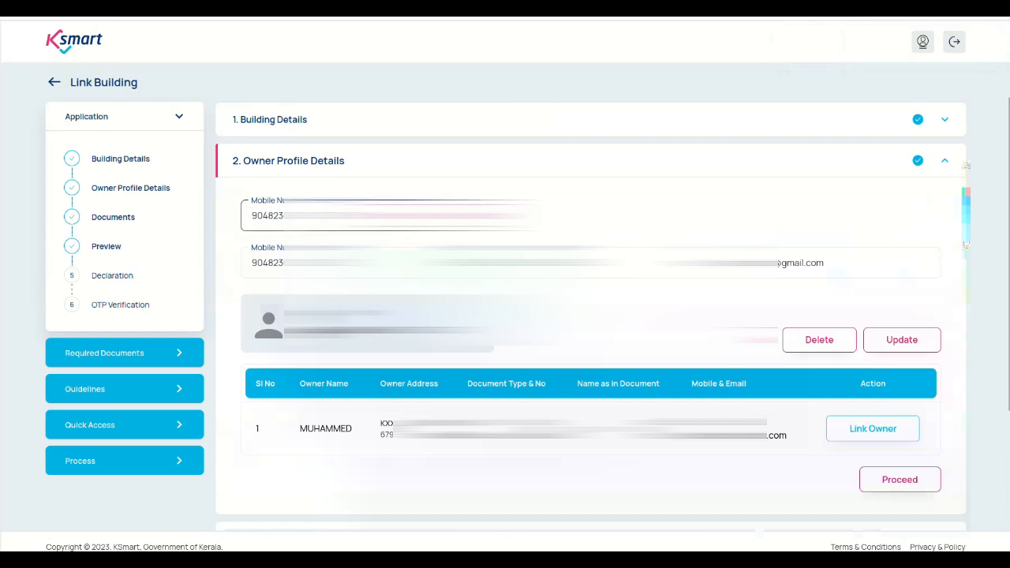
Replace the owner's mobile number, fetch the new owner's details, update the row, and continue to Documents
{"action": "double_click", "coordinate": [293, 215]}
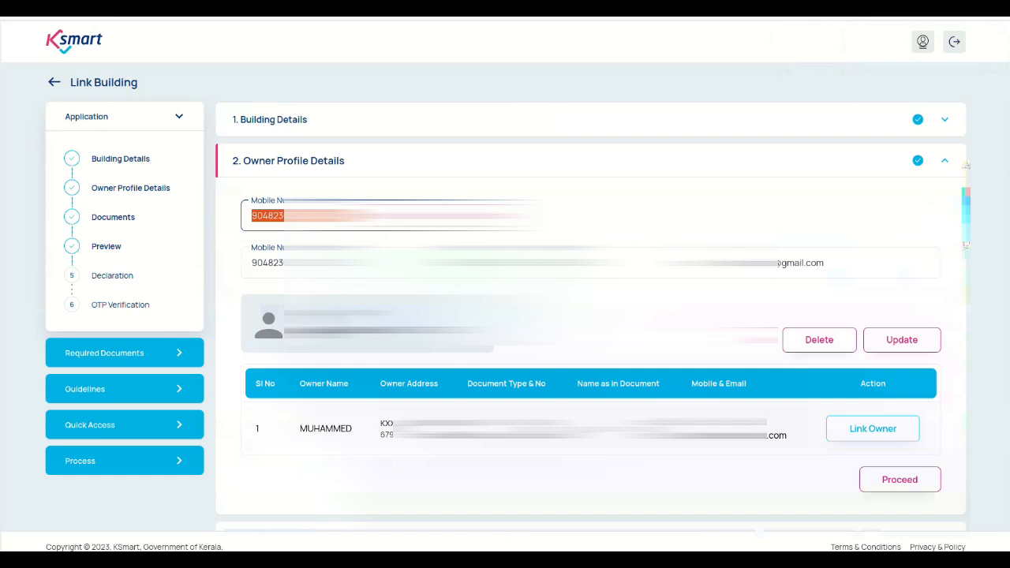
{"action": "type", "text": "790702"}
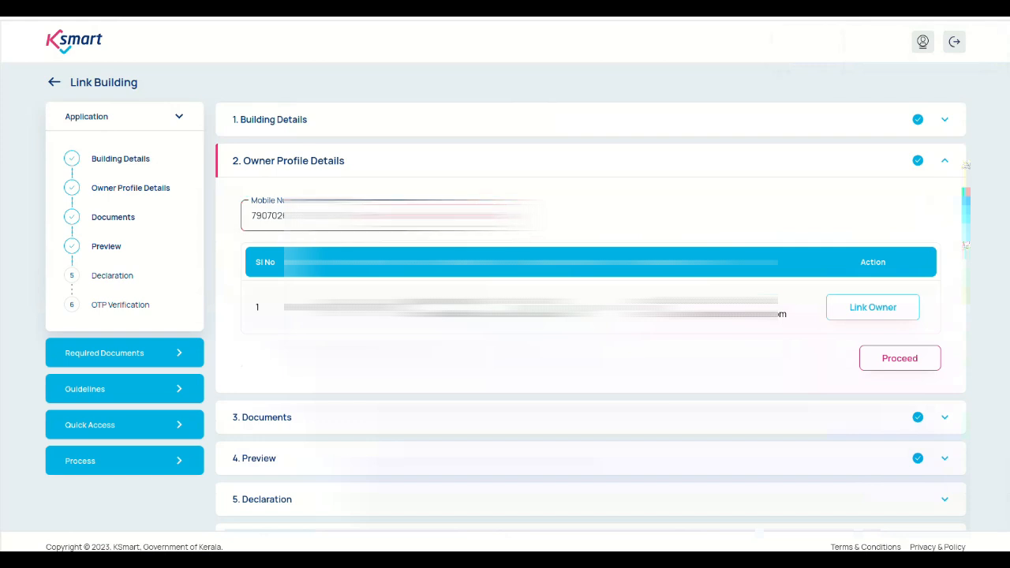
{"action": "left_click", "coordinate": [442, 216]}
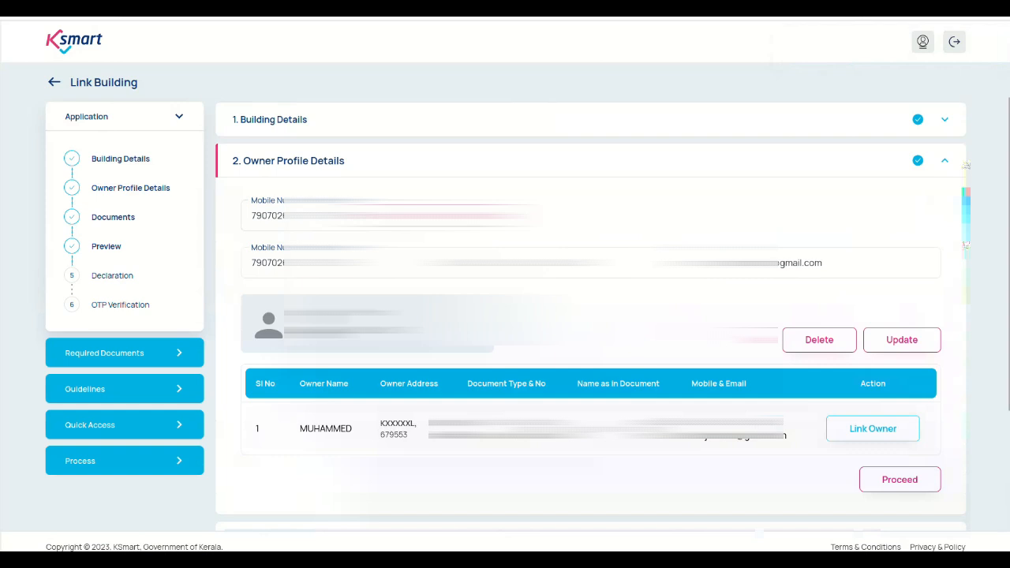
{"action": "left_click", "coordinate": [902, 340]}
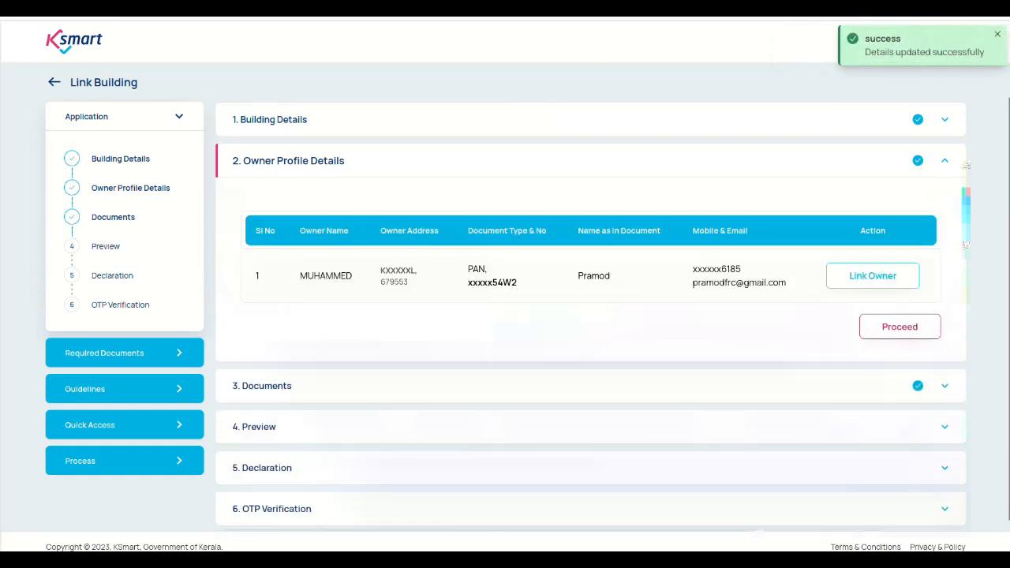
{"action": "left_click", "coordinate": [899, 327]}
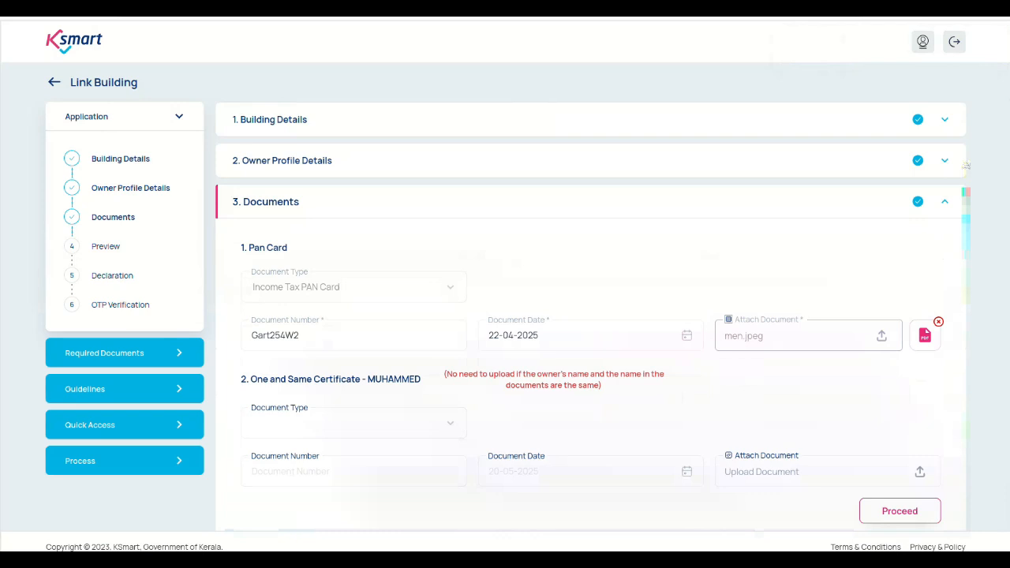
Keep the existing Income Tax PAN Card entry with men.jpeg, skipping a new upload, and save the documents
{"action": "scroll", "coordinate": [966, 165], "scroll_direction": "down", "scroll_amount": 2}
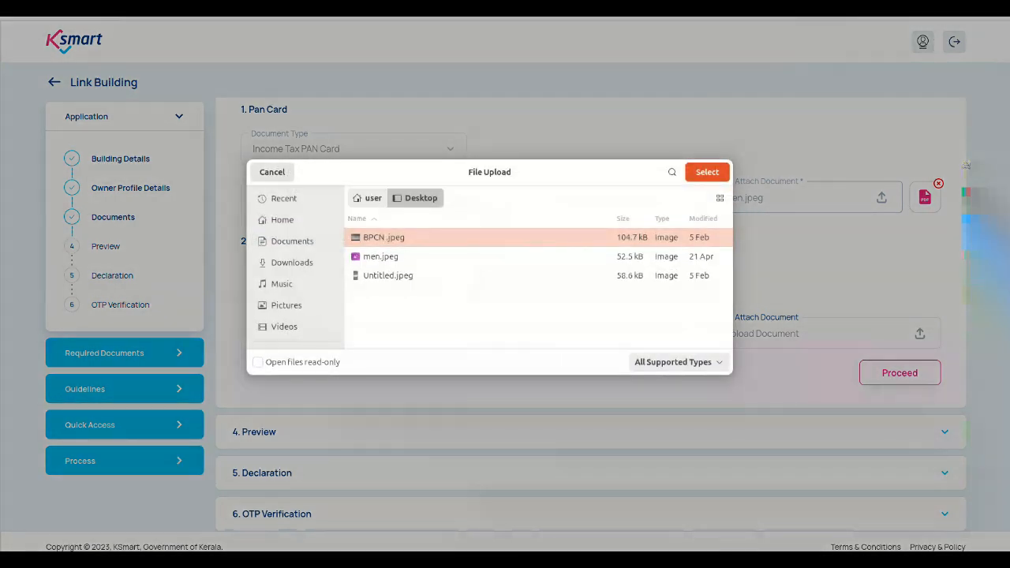
{"action": "left_click", "coordinate": [272, 172]}
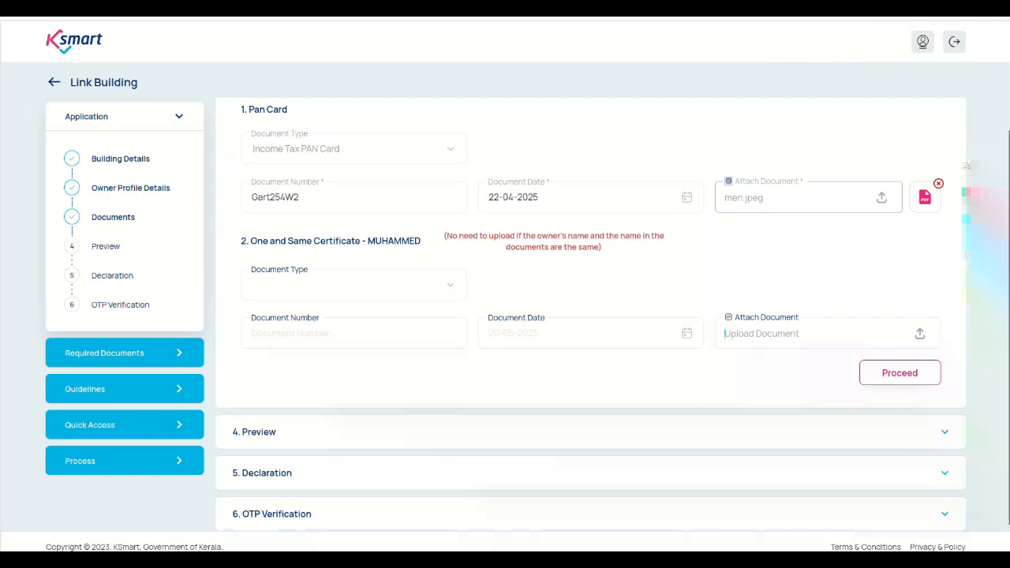
{"action": "scroll", "coordinate": [590, 299], "scroll_direction": "down", "scroll_amount": 1}
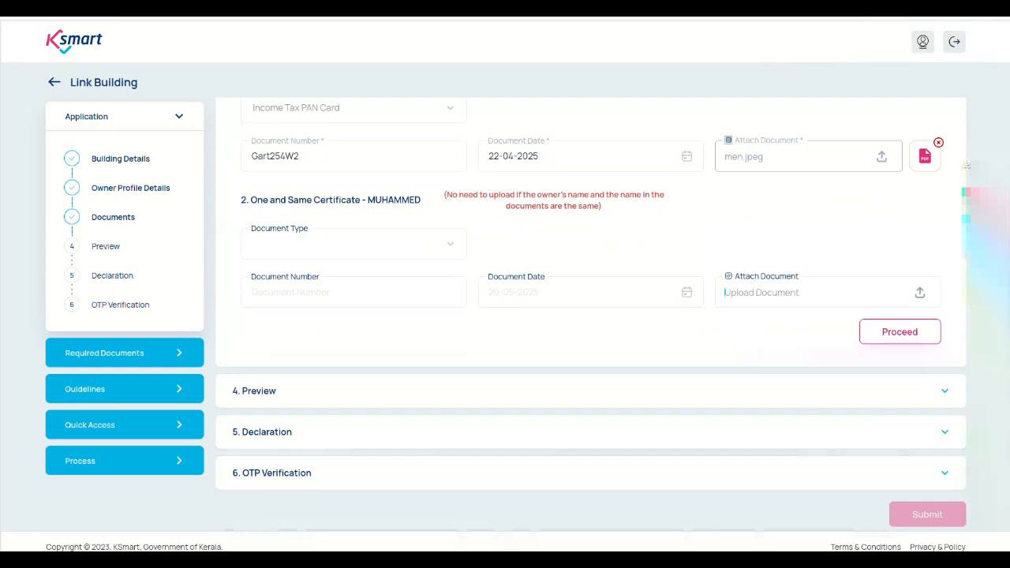
{"action": "left_click", "coordinate": [899, 332]}
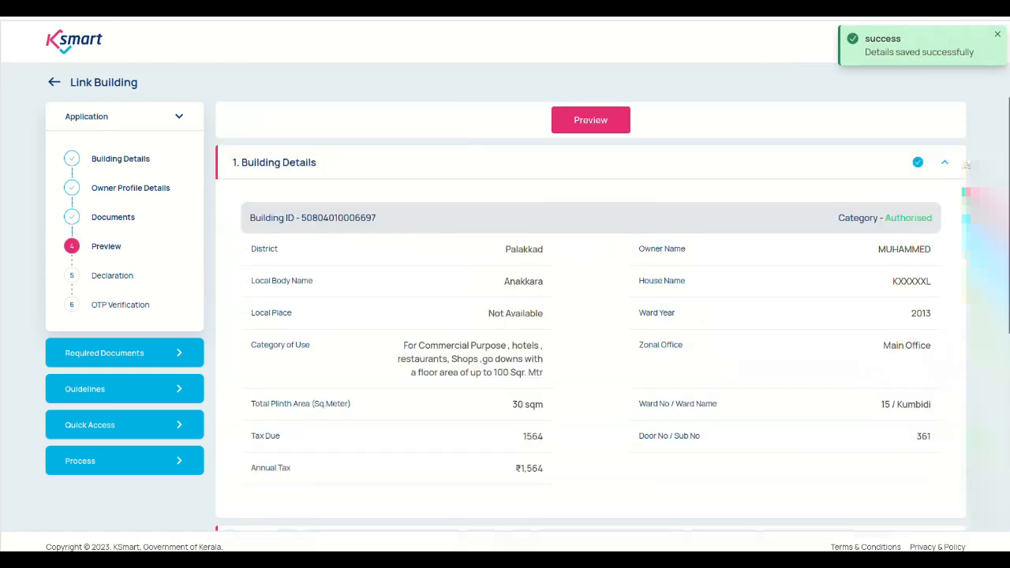
Confirm the preview, tick Agreed on the declaration, and proceed to OTP verification
{"action": "scroll", "coordinate": [965, 164], "scroll_direction": "down", "scroll_amount": 5}
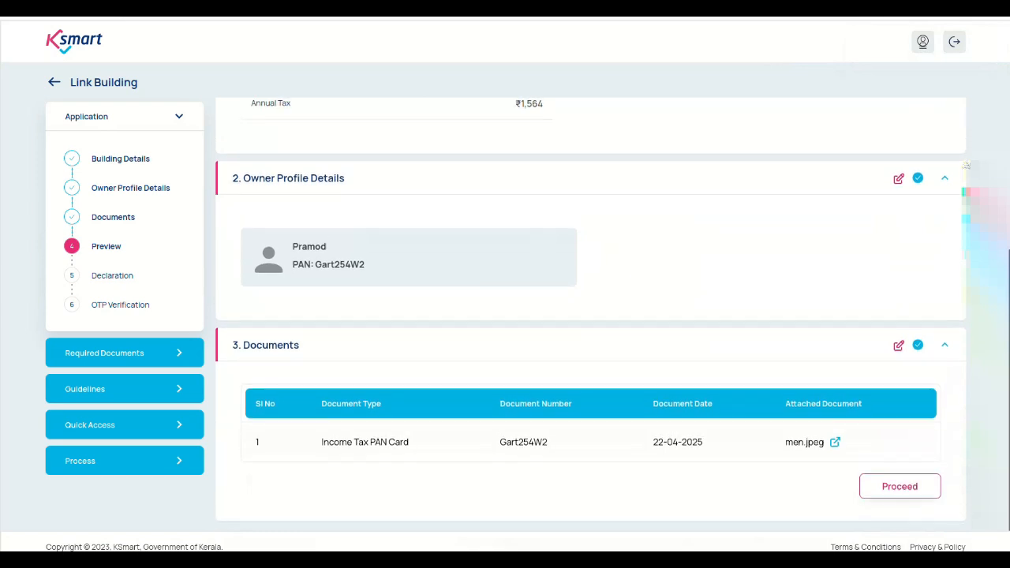
{"action": "left_click", "coordinate": [899, 486]}
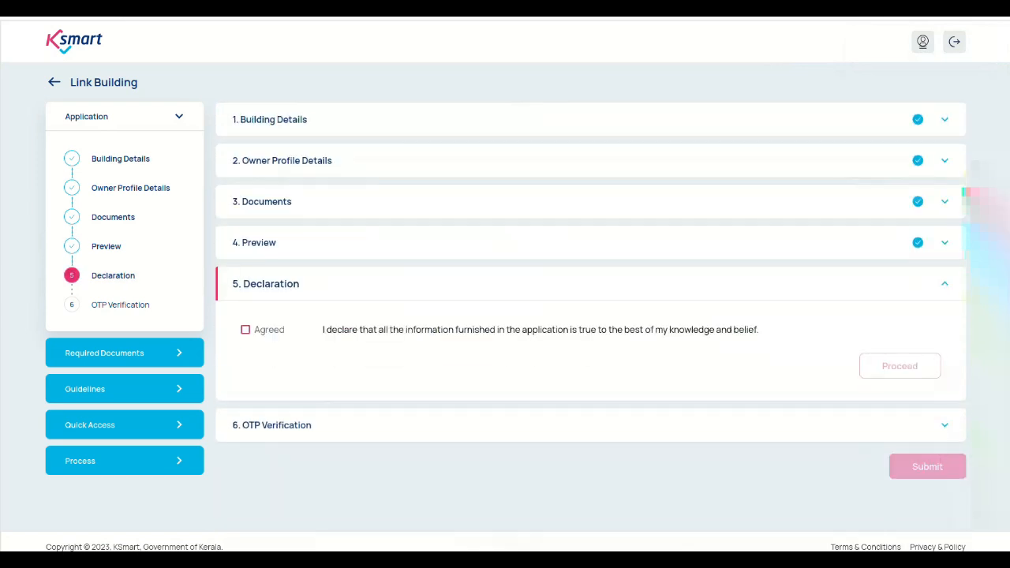
{"action": "left_click", "coordinate": [245, 330]}
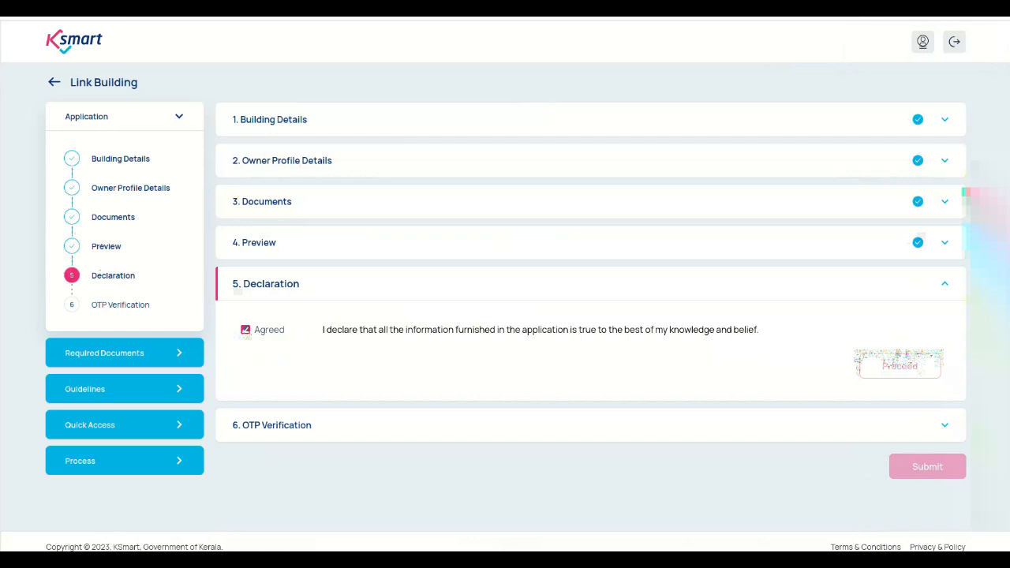
{"action": "left_click", "coordinate": [899, 365]}
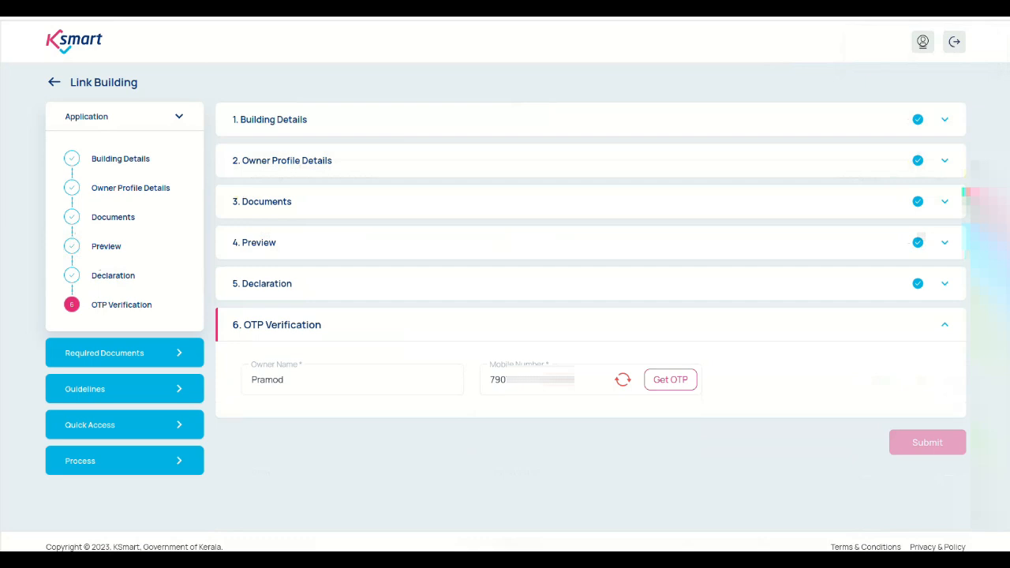
Request an OTP for the owner's mobile and submit the received six-digit code
{"action": "left_click", "coordinate": [788, 380]}
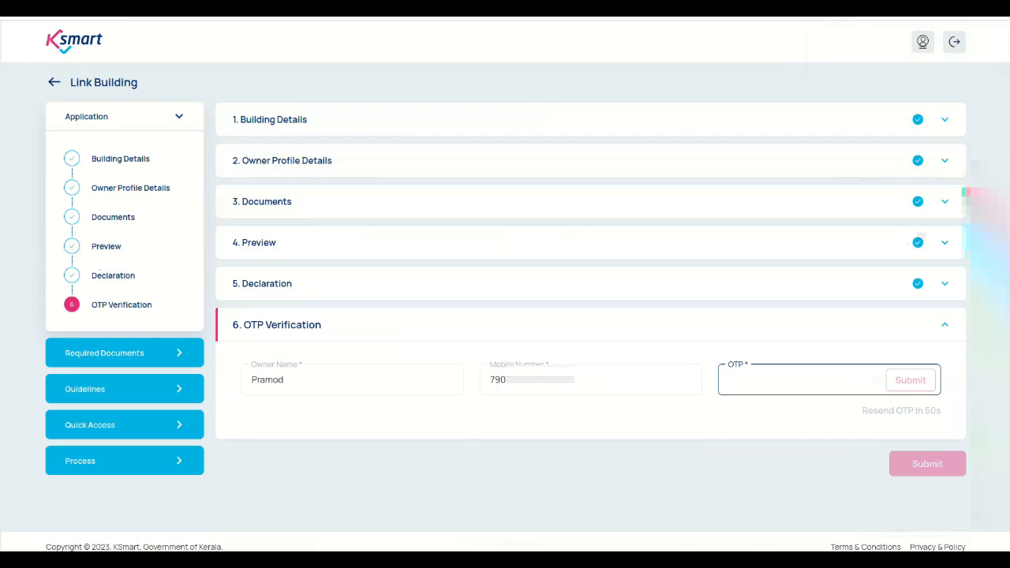
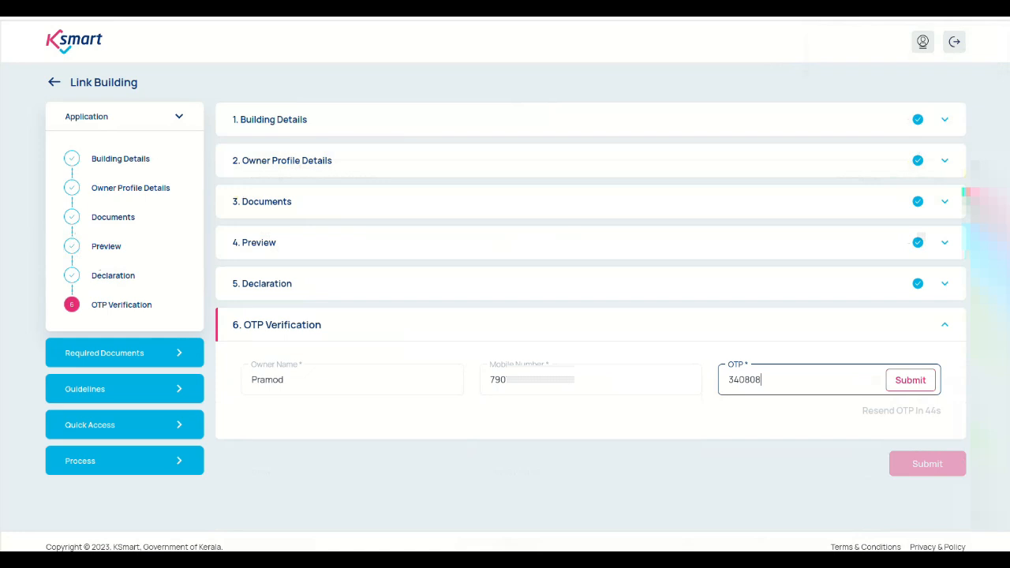
{"action": "key", "text": "Return"}
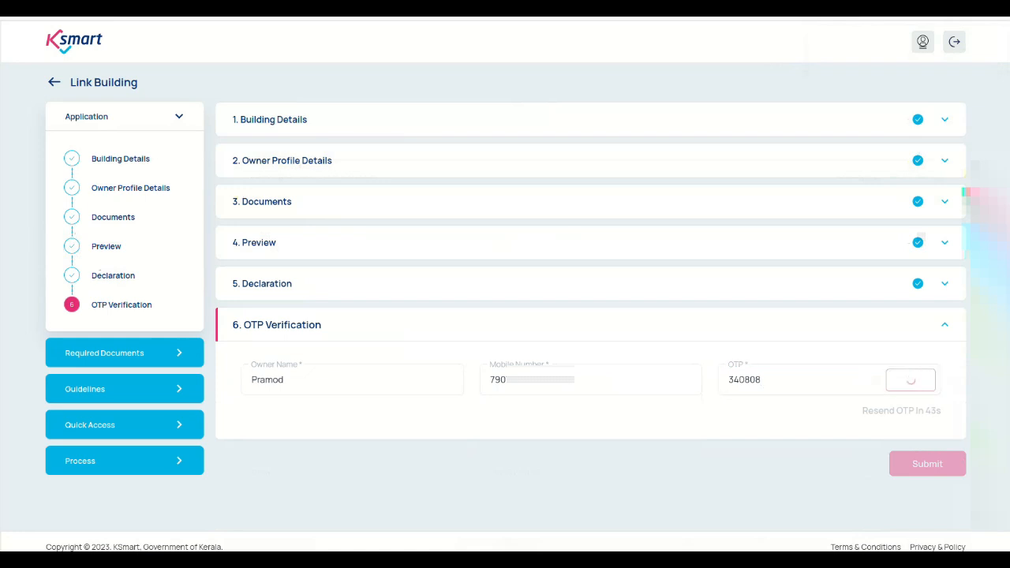